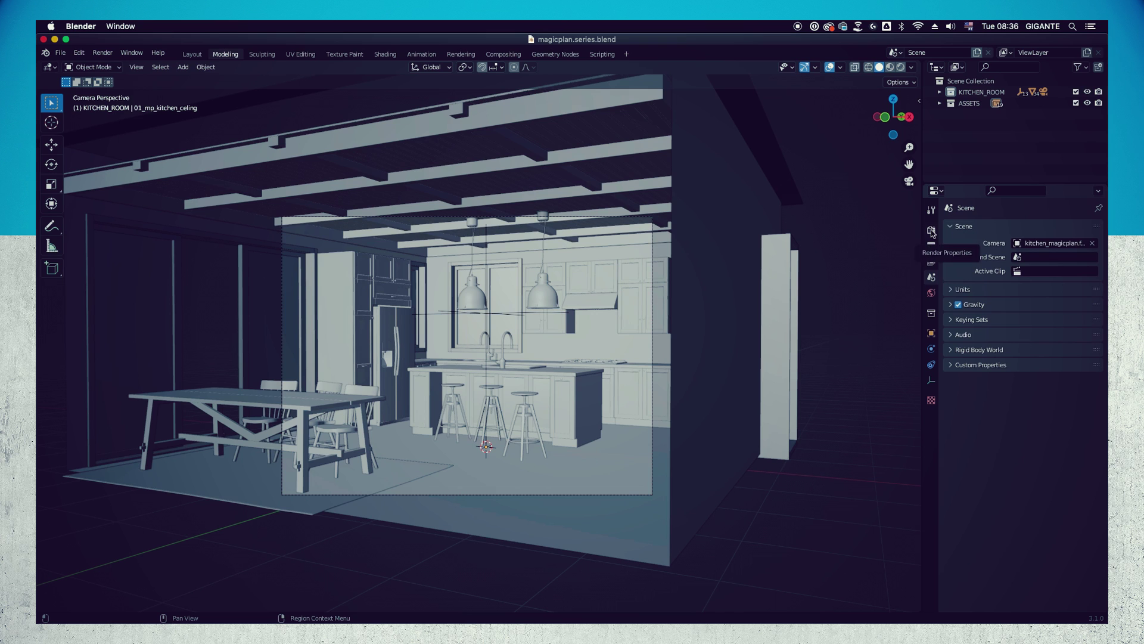
Step: Switch the render engine to Cycles and cap viewport max samples at 50
{"action": "left_click", "coordinate": [931, 231]}
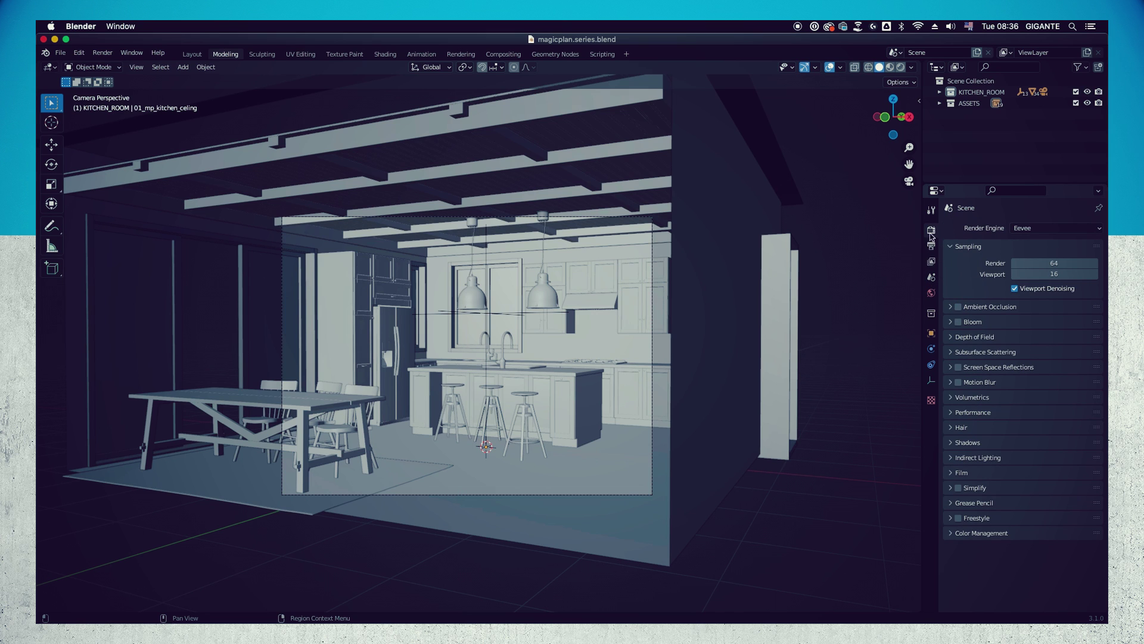
{"action": "left_click", "coordinate": [1048, 232]}
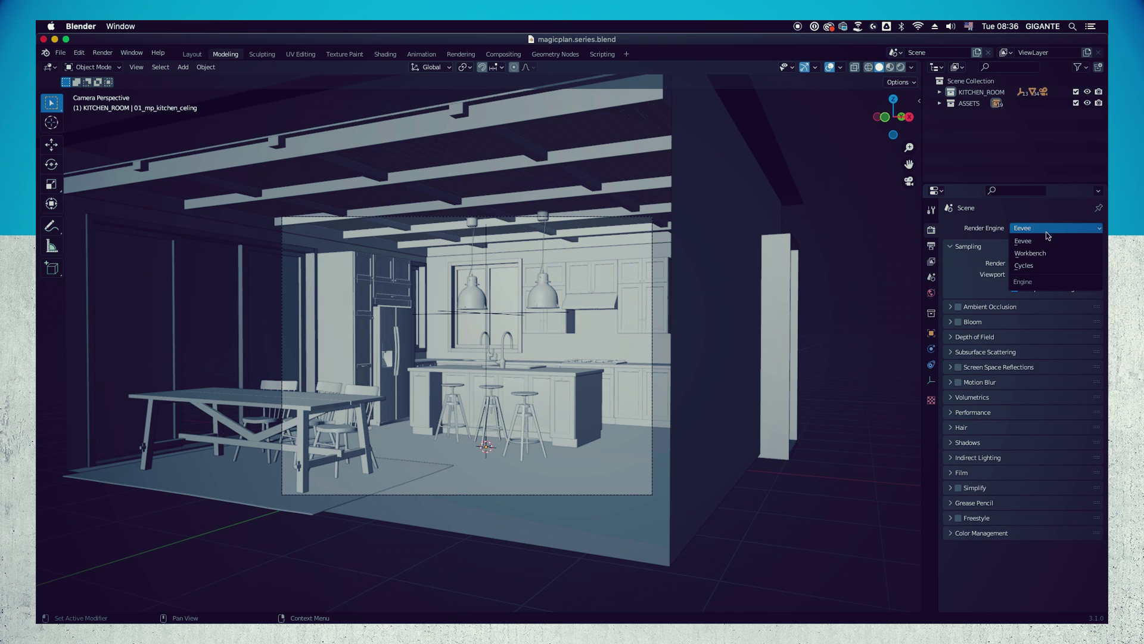
{"action": "left_click", "coordinate": [1046, 265]}
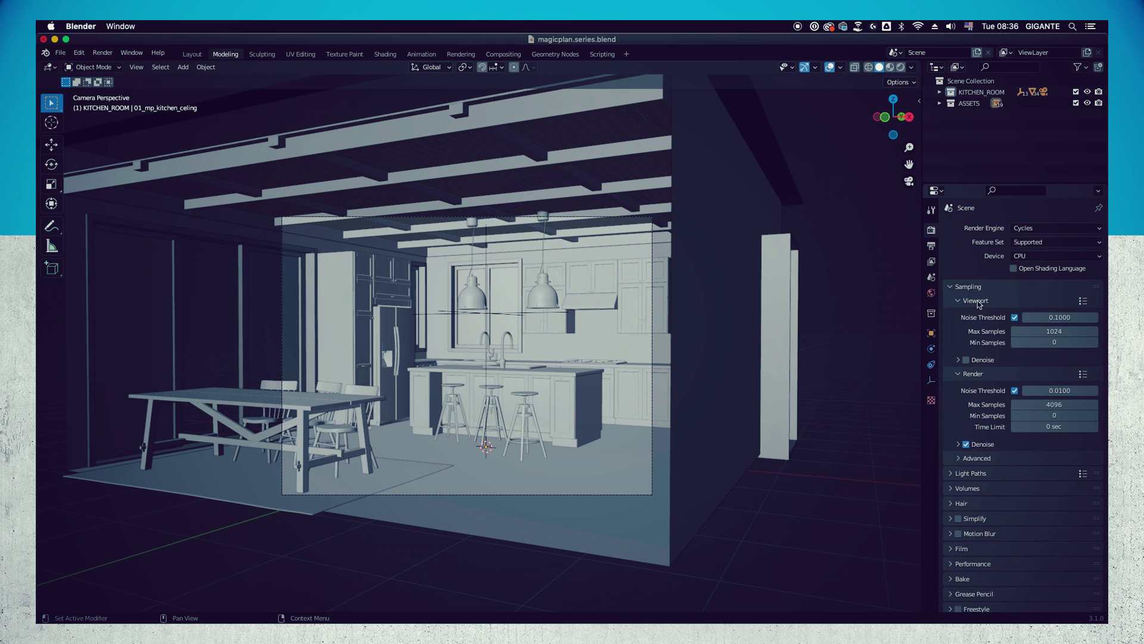
{"action": "left_click", "coordinate": [1049, 332]}
{"action": "type", "text": "50"}
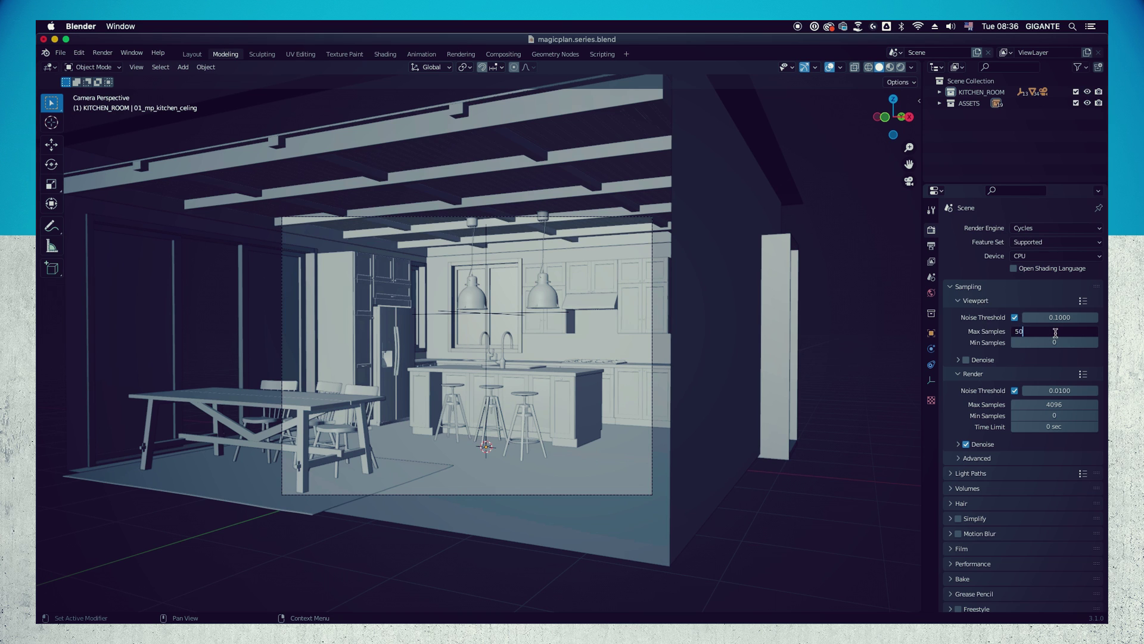
{"action": "key", "text": "Return"}
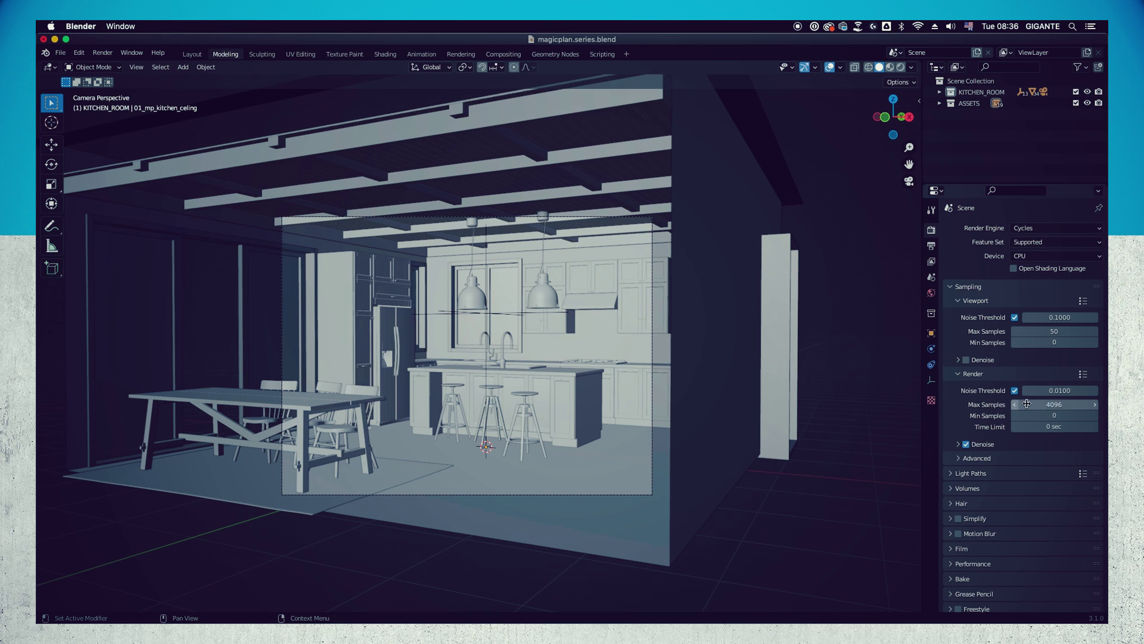
Step: Set render max samples to 250, keeping render denoising enabled
{"action": "left_click", "coordinate": [1054, 404]}
{"action": "type", "text": "250"}
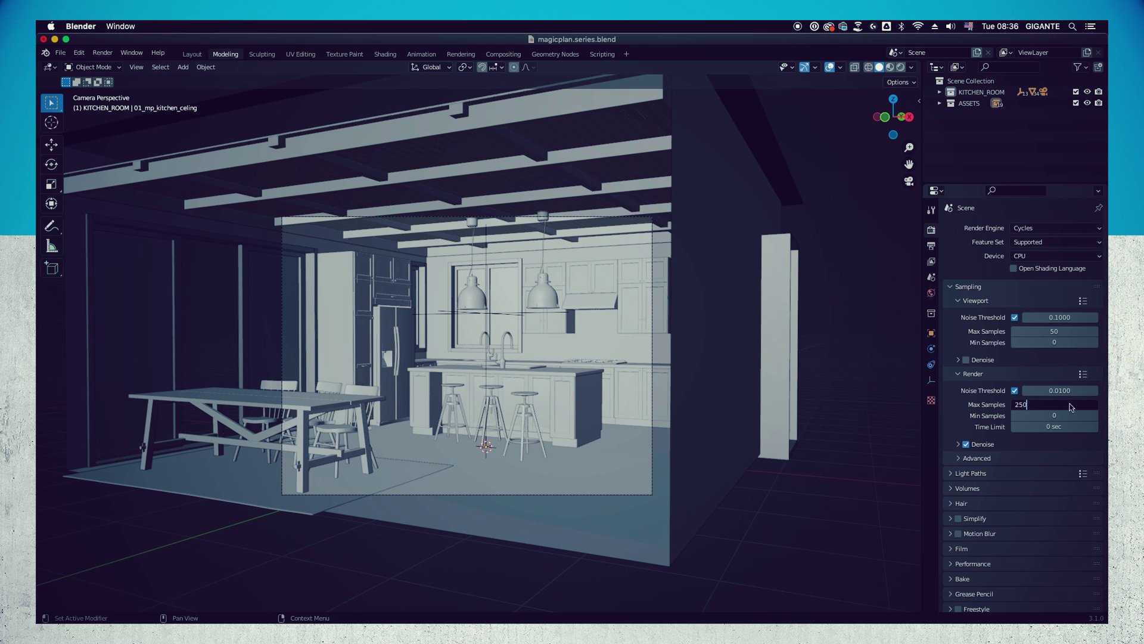
{"action": "key", "text": "Return"}
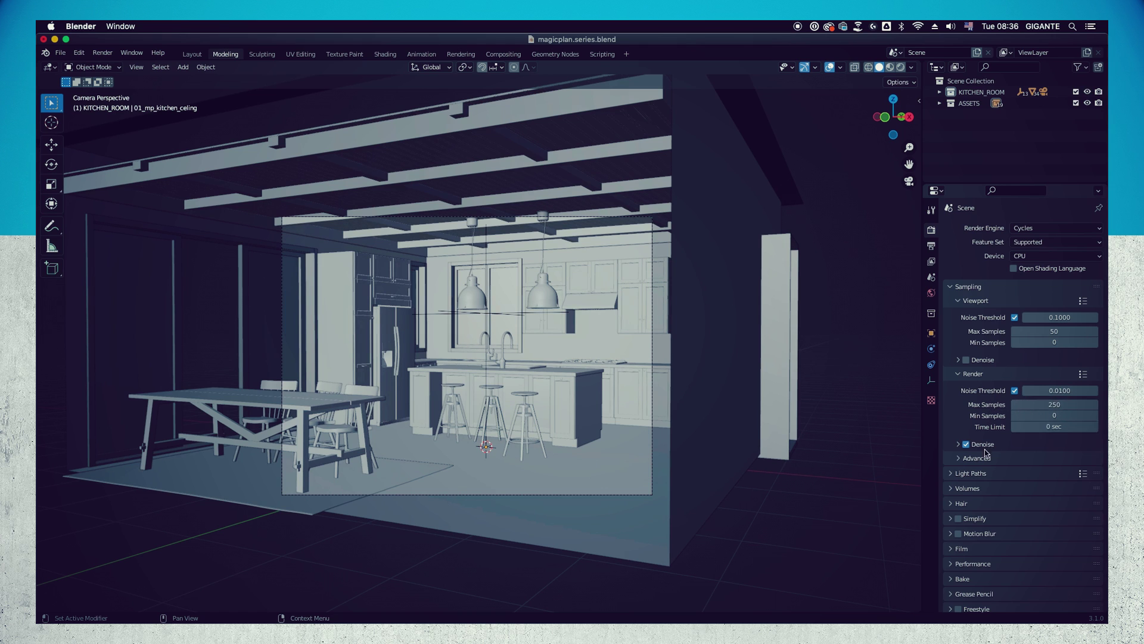
{"action": "left_click", "coordinate": [966, 445]}
{"action": "left_click", "coordinate": [966, 445]}
{"action": "scroll", "coordinate": [973, 444], "scroll_direction": "down", "scroll_amount": 1}
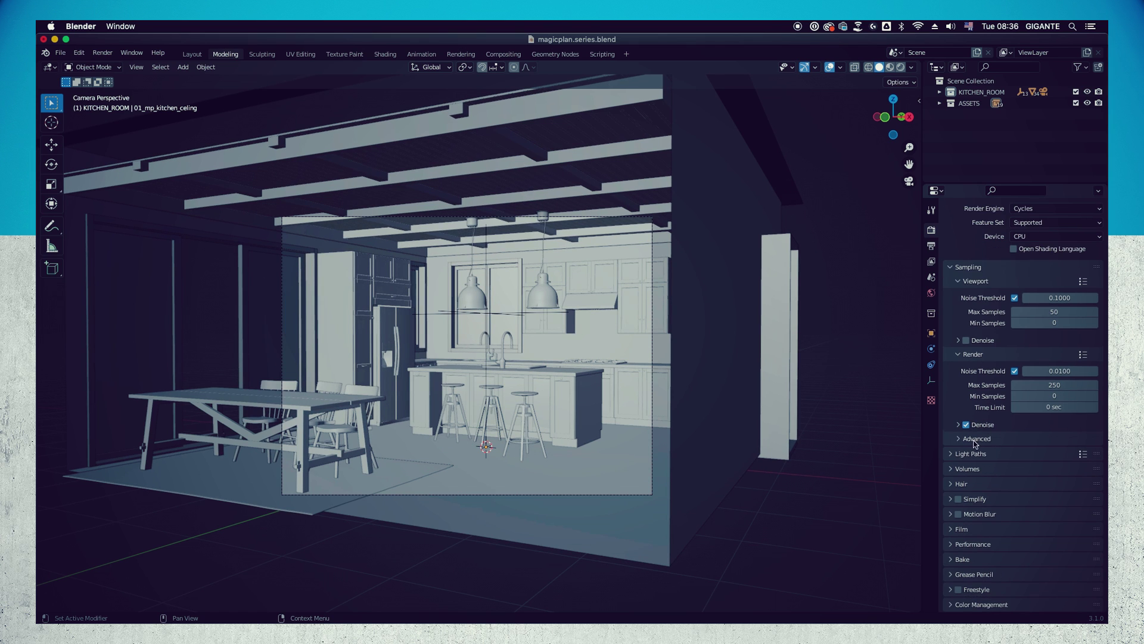
Step: Uncheck Use Tiling under Performance > Memory
{"action": "left_click", "coordinate": [953, 544]}
{"action": "scroll", "coordinate": [978, 525], "scroll_direction": "down", "scroll_amount": 6}
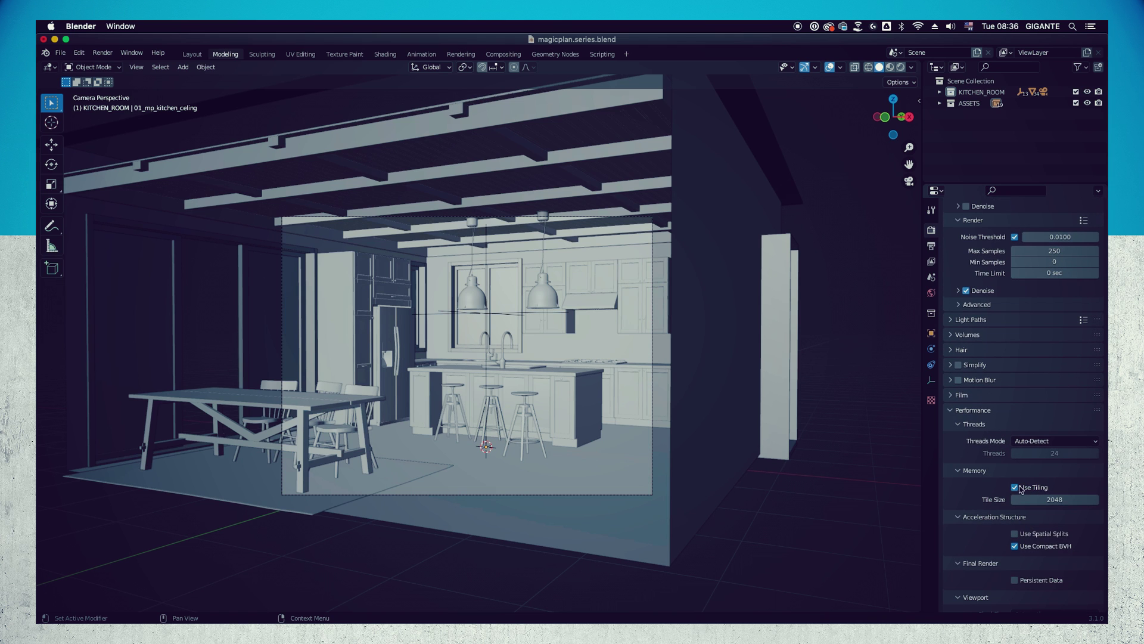
{"action": "left_click", "coordinate": [1015, 487]}
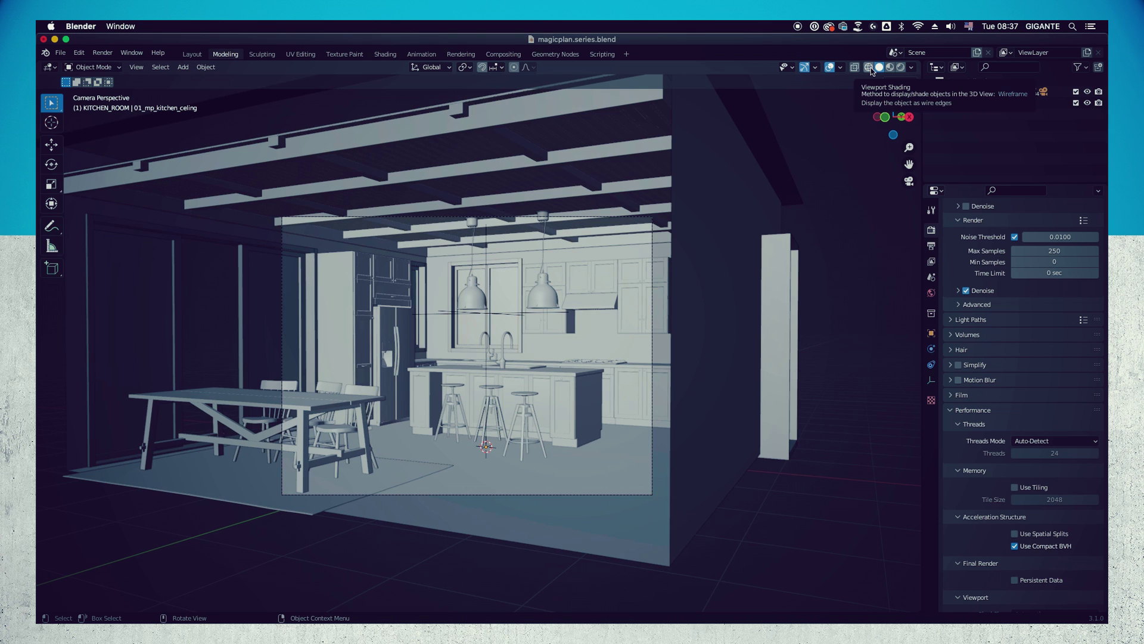
Step: Switch viewport shading to Wireframe, then back to Solid
{"action": "left_click", "coordinate": [869, 67]}
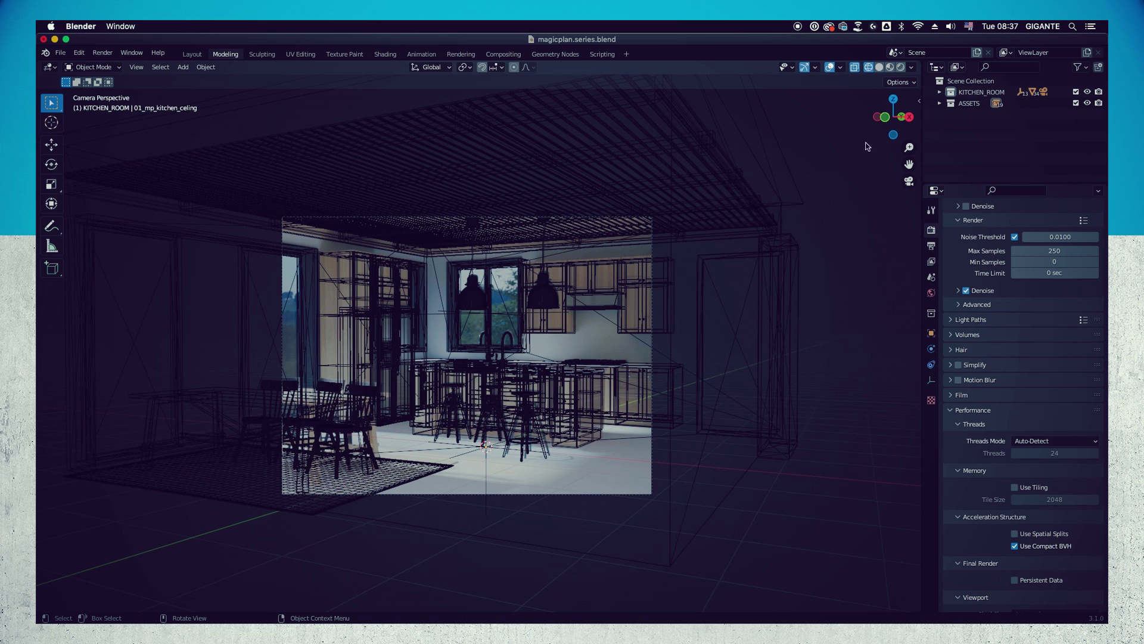
{"action": "left_click", "coordinate": [880, 68]}
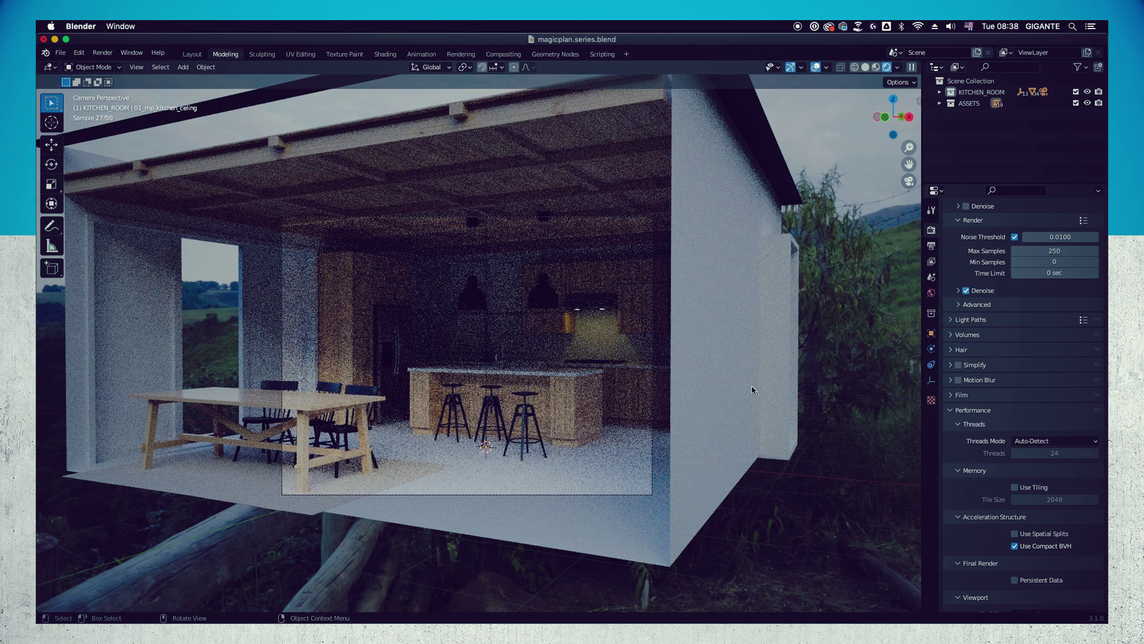
Step: Change viewport shading from Rendered to Solid, then to Material Preview
{"action": "left_click", "coordinate": [866, 67]}
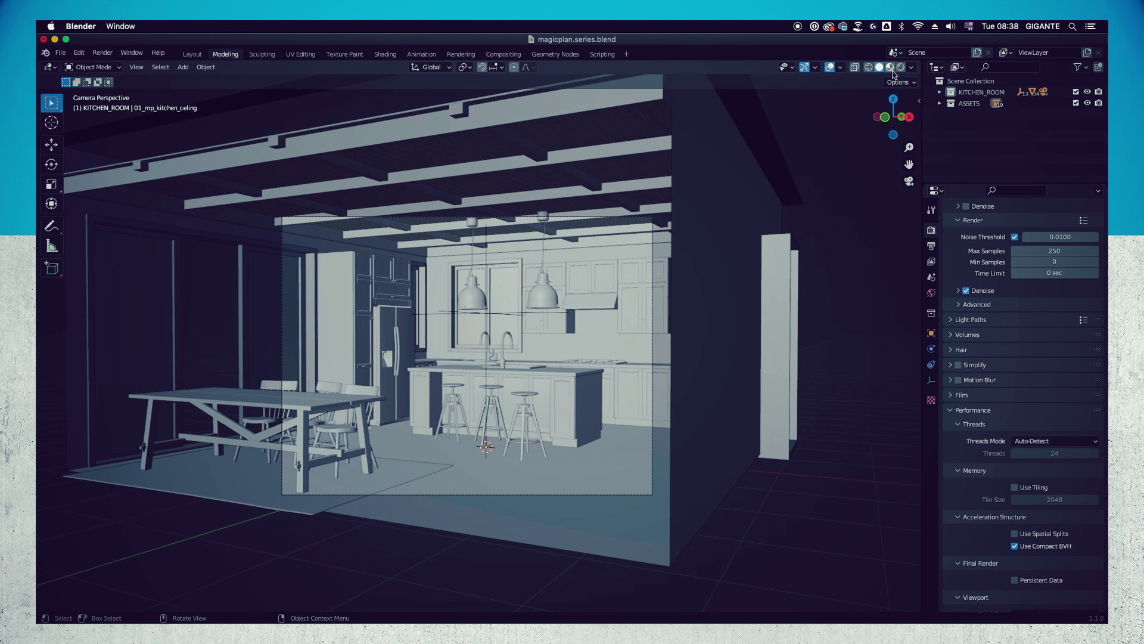
{"action": "left_click", "coordinate": [891, 67]}
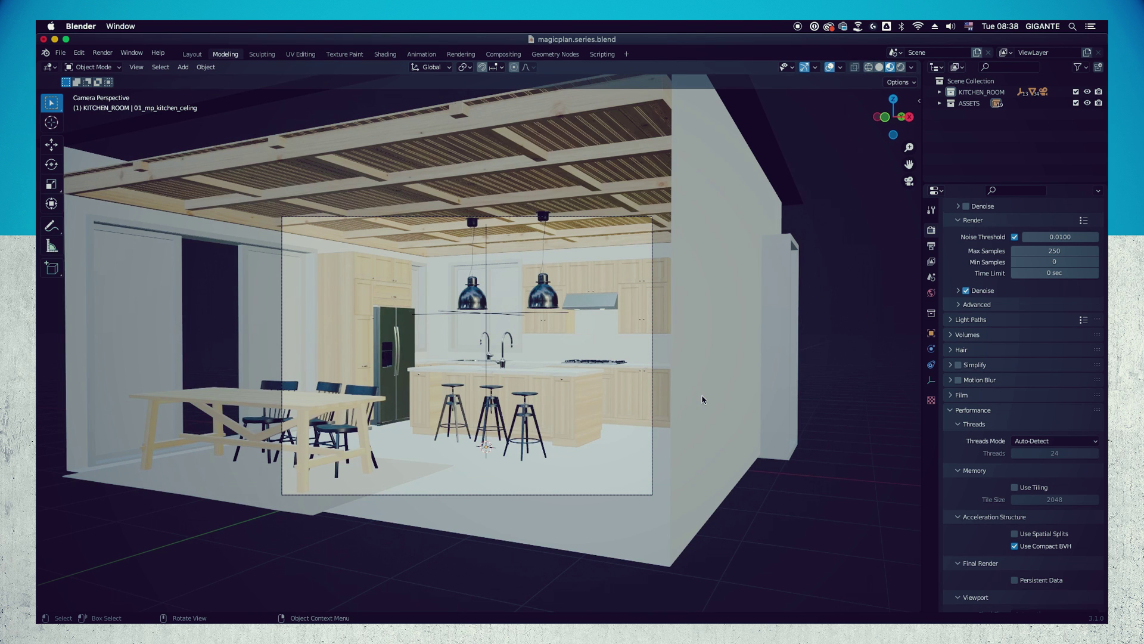
{"action": "scroll", "coordinate": [705, 401], "scroll_direction": "up", "scroll_amount": 2}
{"action": "scroll", "coordinate": [705, 400], "scroll_direction": "down", "scroll_amount": 2}
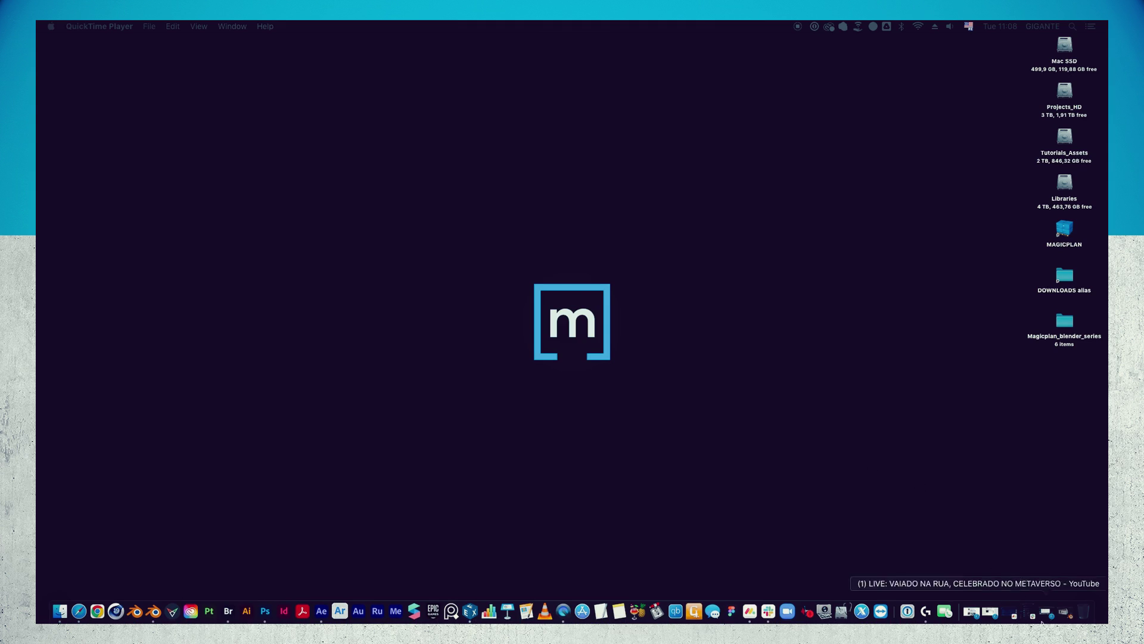
Step: Bring the magicplan.series.blend window back from the Dock
{"action": "left_click", "coordinate": [921, 614]}
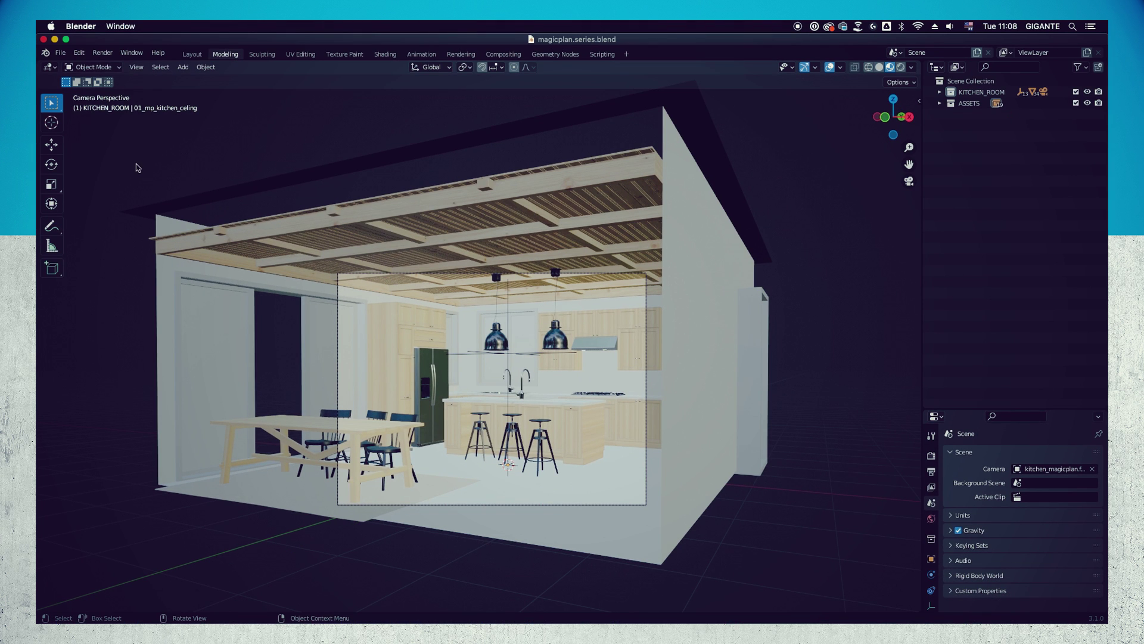
Step: In File > Append, open assets/21_shaders/20_magicplan_shaders.blend
{"action": "left_click", "coordinate": [64, 56]}
{"action": "left_click", "coordinate": [90, 179]}
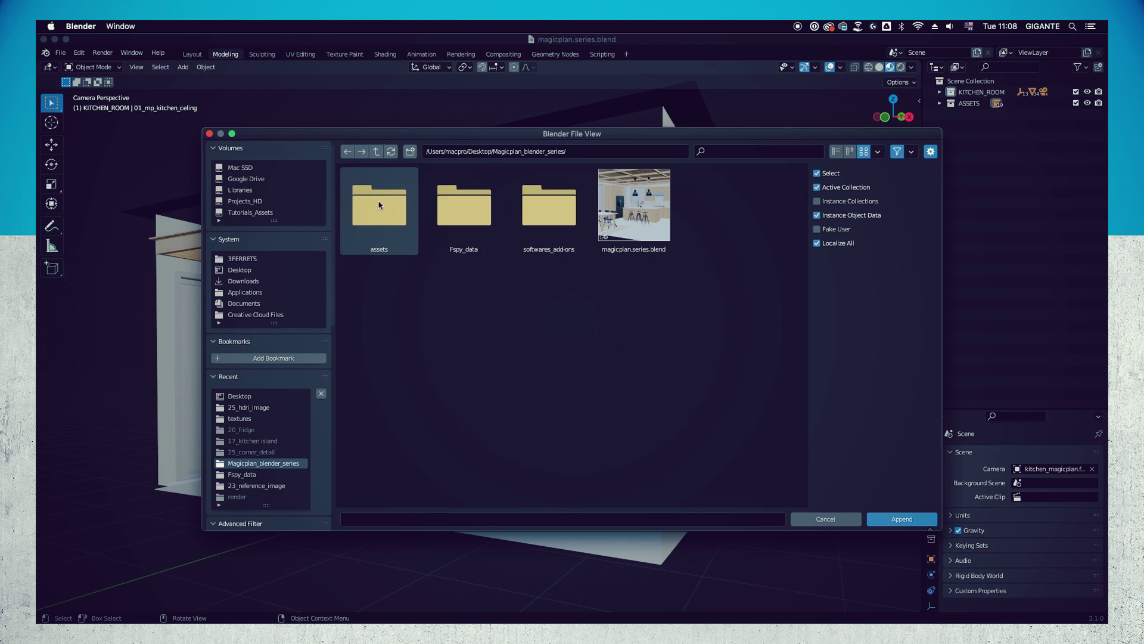
{"action": "double_click", "coordinate": [379, 205]}
{"action": "scroll", "coordinate": [721, 310], "scroll_direction": "down", "scroll_amount": 5}
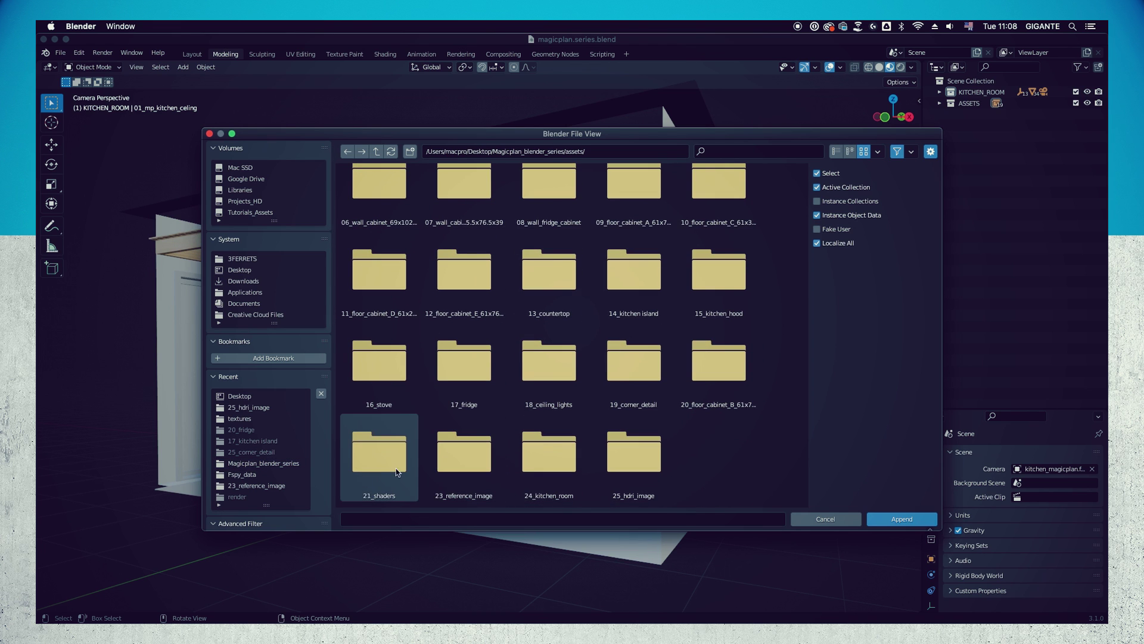
{"action": "double_click", "coordinate": [391, 462]}
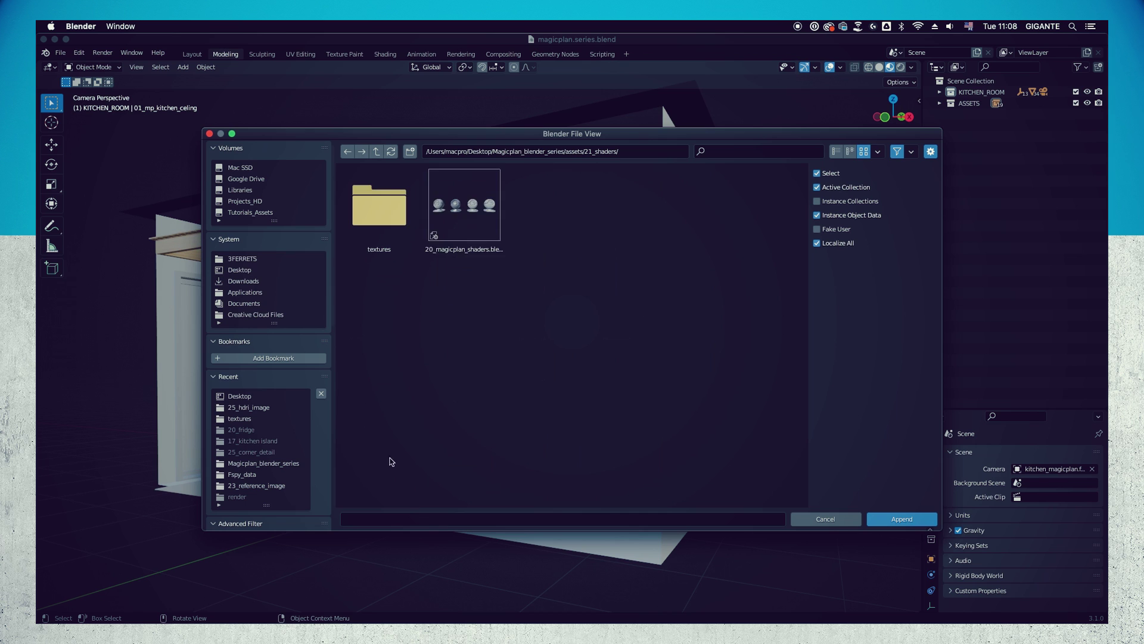
{"action": "left_click", "coordinate": [458, 215]}
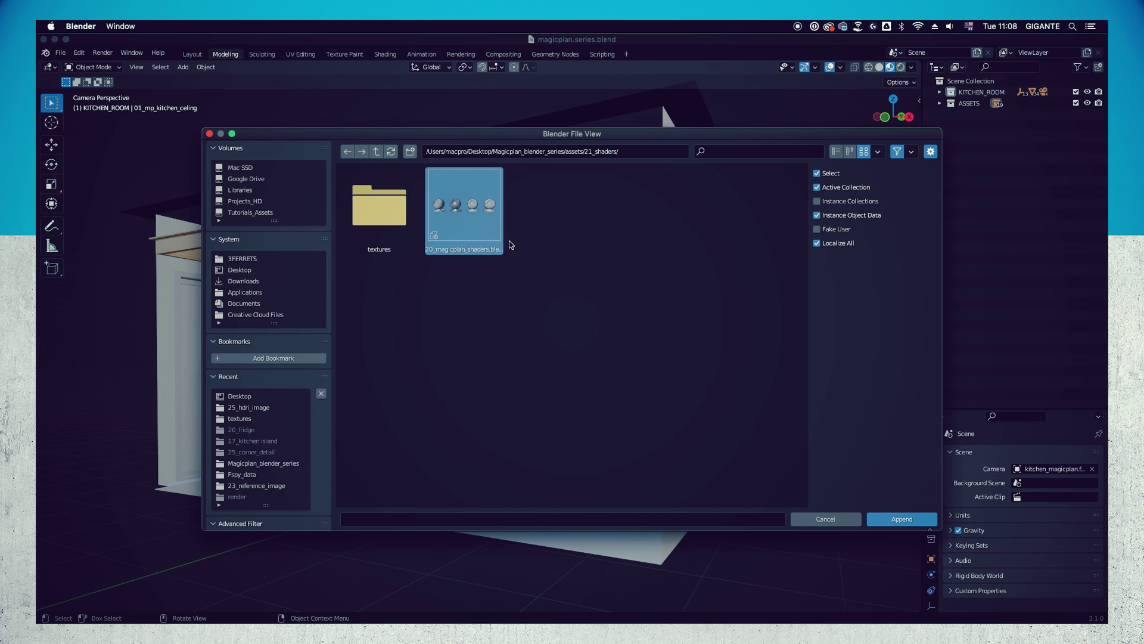
{"action": "left_click", "coordinate": [902, 518]}
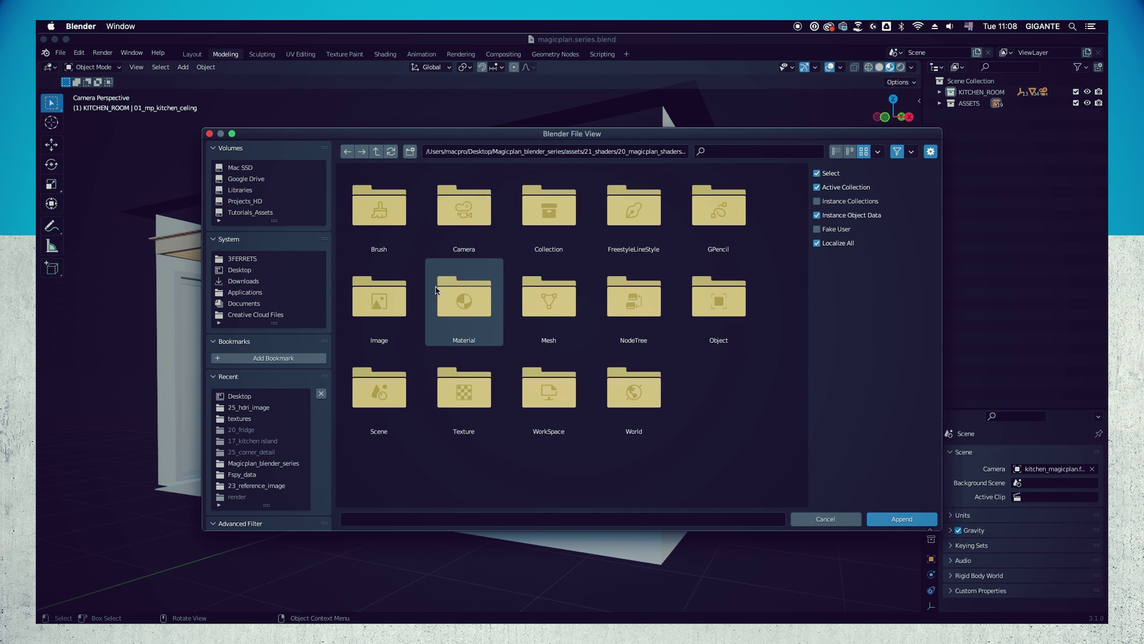
Step: Append mp_glass_archviz, mp_tiled_floor, mp_walls and mp_window_frames from its Material folder
{"action": "left_click", "coordinate": [471, 301]}
{"action": "double_click", "coordinate": [471, 301]}
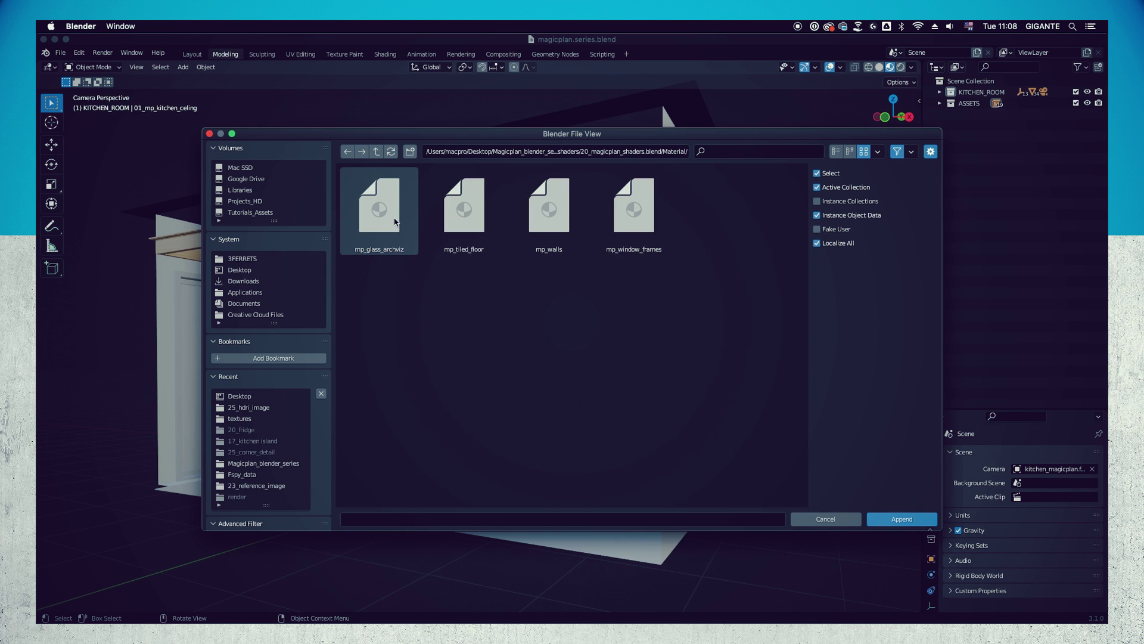
{"action": "left_click", "coordinate": [405, 232]}
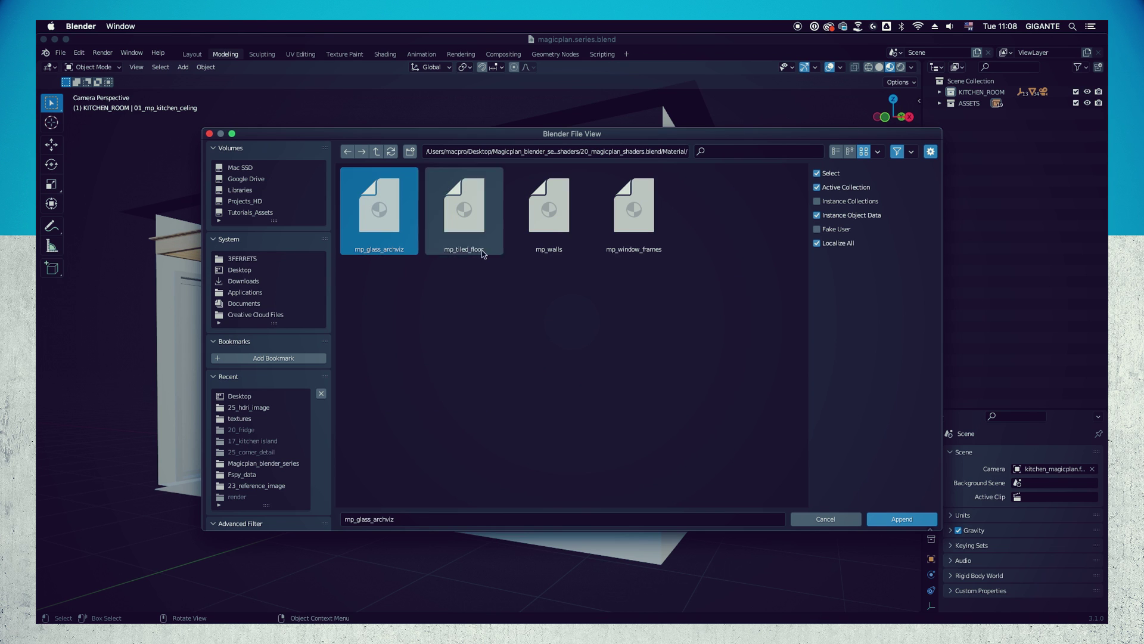
{"action": "left_click", "coordinate": [644, 225], "text": "shift"}
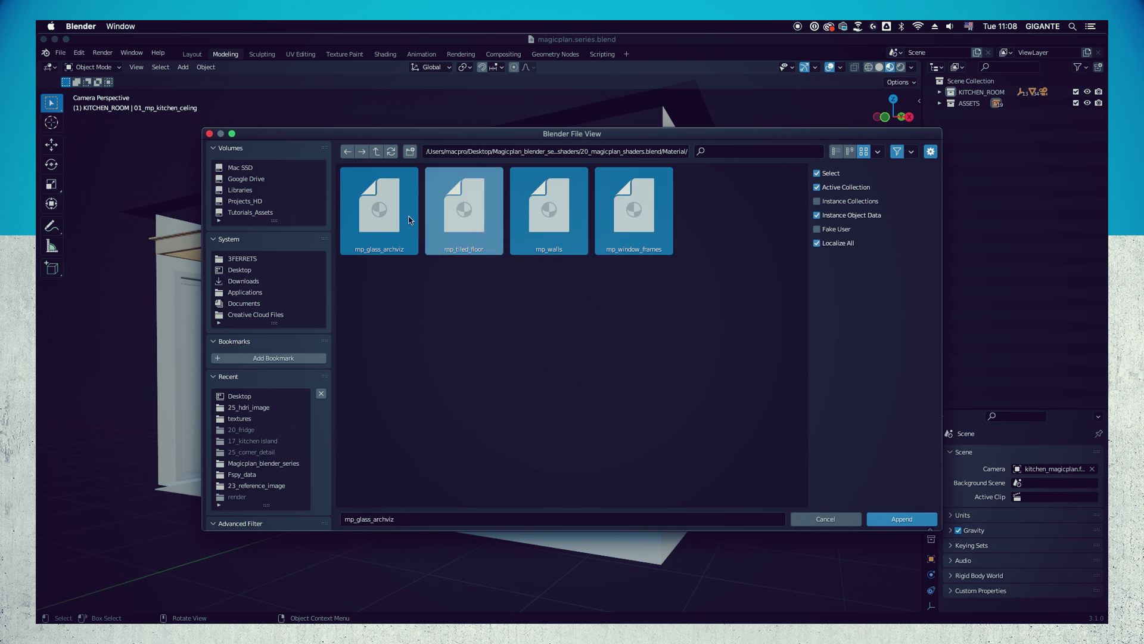
{"action": "left_click", "coordinate": [901, 519]}
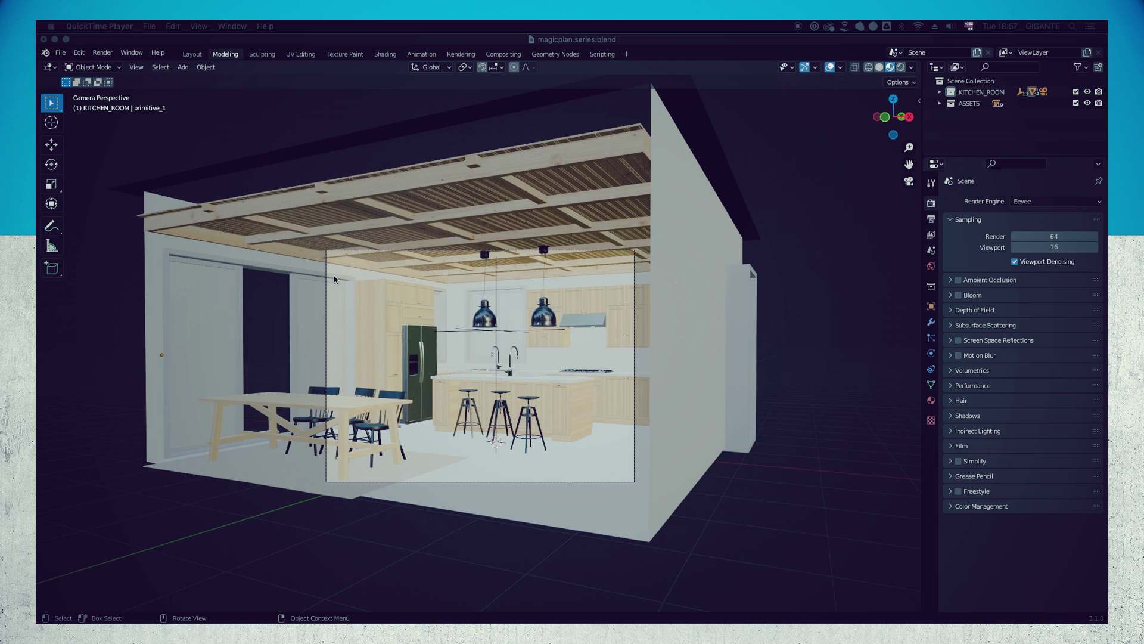
Step: Orbit and pan to a close frontal view of the dining area and glass doors
{"action": "middle_click_drag", "start_coordinate": [797, 364], "coordinate": [769, 220]}
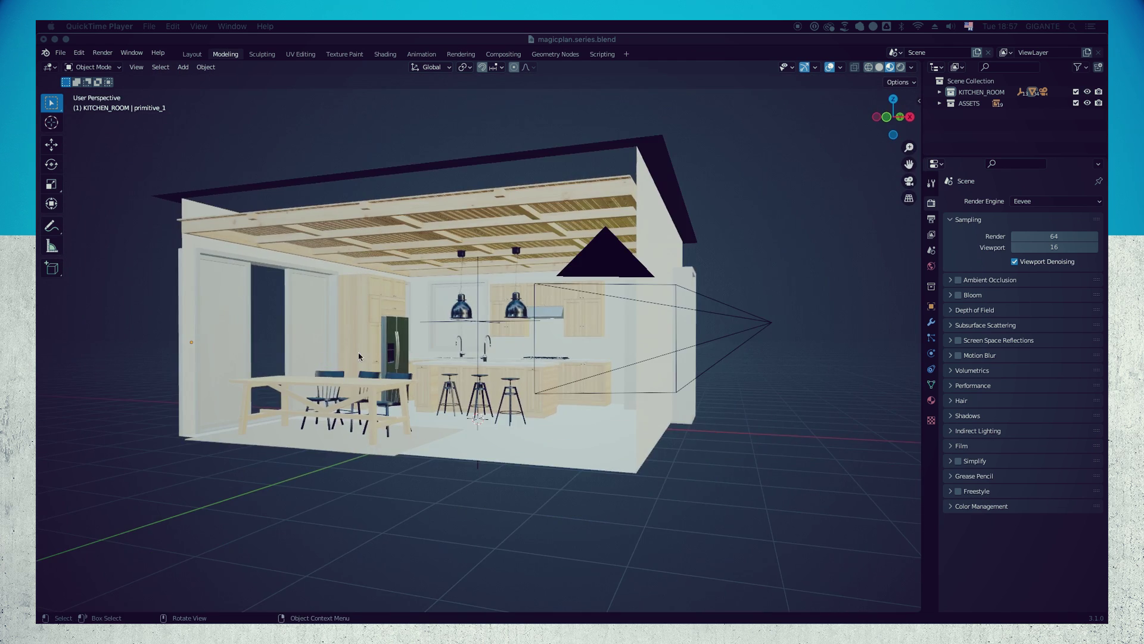
{"action": "left_click", "coordinate": [221, 322]}
{"action": "middle_click_drag", "start_coordinate": [220, 322], "coordinate": [731, 272], "text": "shift"}
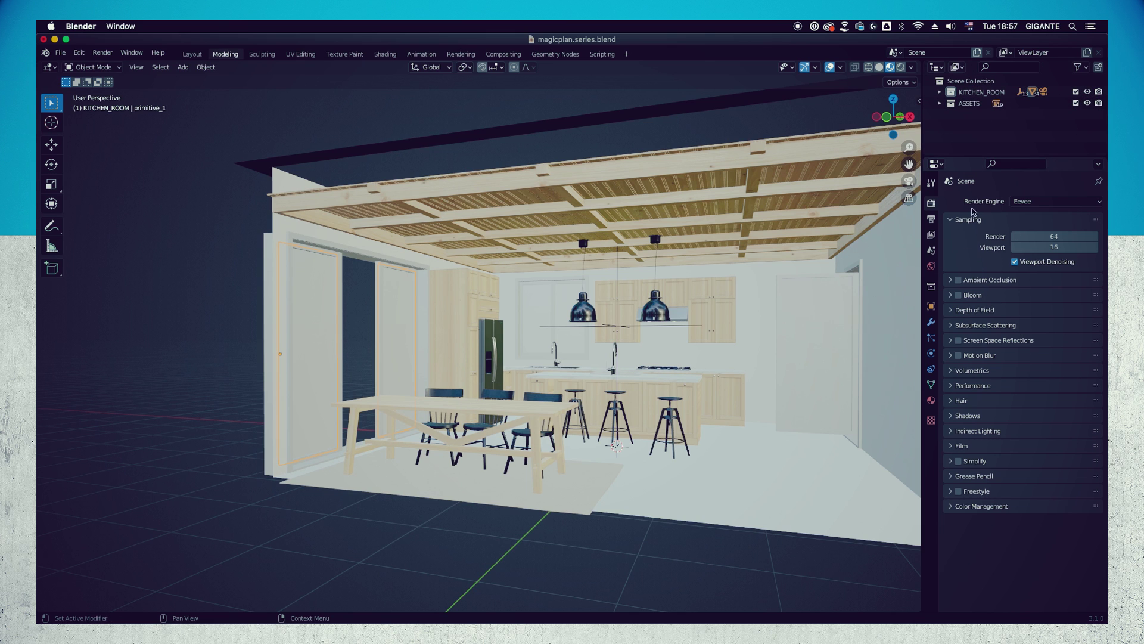
Step: Replace material_2 on the selected door panes with mp_glass_archviz
{"action": "left_click", "coordinate": [931, 401]}
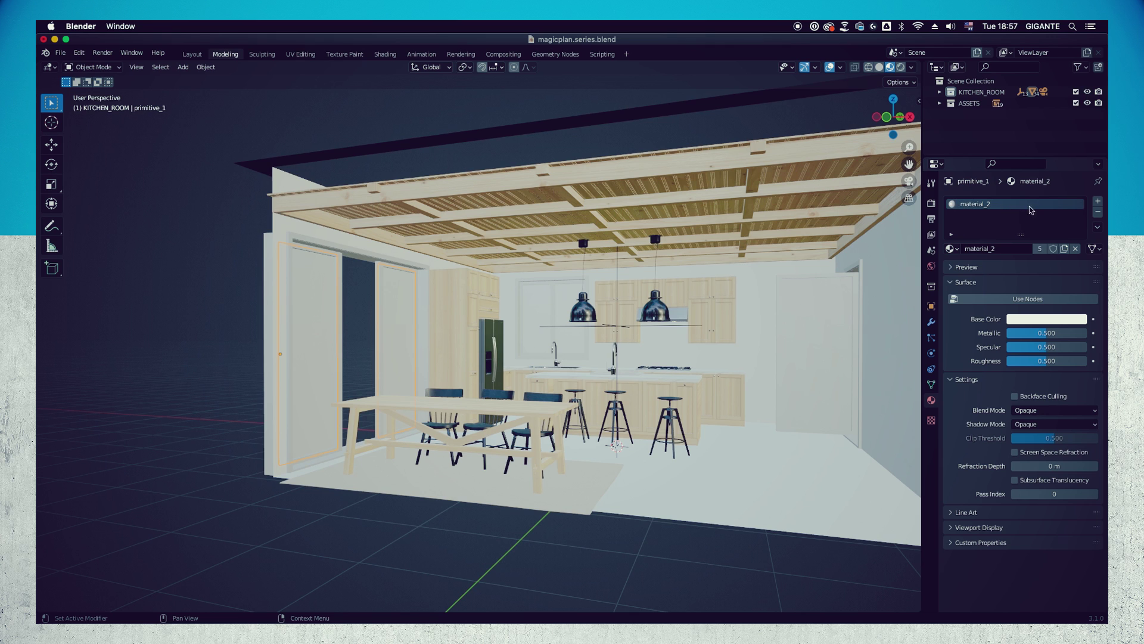
{"action": "left_click", "coordinate": [953, 249]}
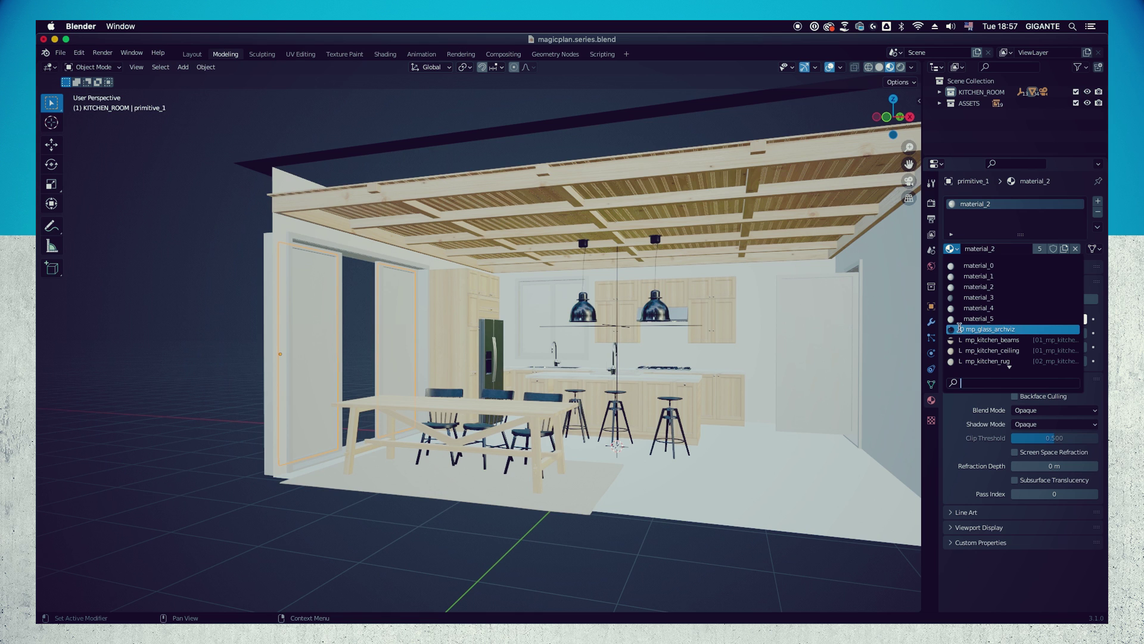
{"action": "left_click", "coordinate": [1012, 331]}
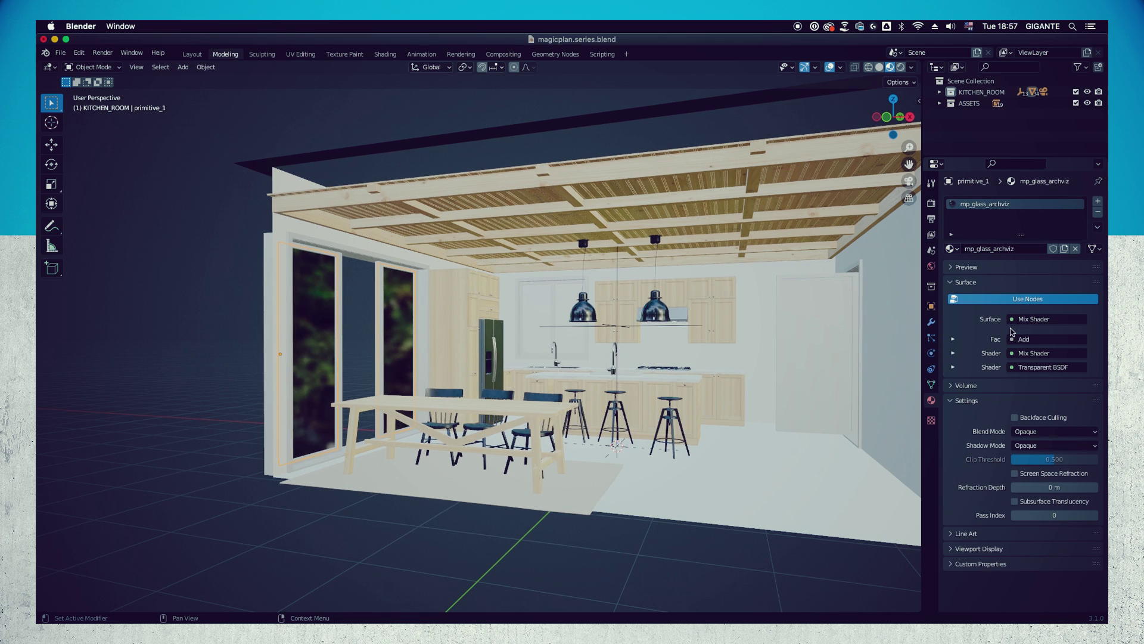
{"action": "middle_click_drag", "start_coordinate": [367, 333], "coordinate": [378, 279]}
Step: Zoom toward the sink and give the first two window panes mp_glass_archviz
{"action": "scroll", "coordinate": [306, 323], "scroll_direction": "up", "scroll_amount": 2}
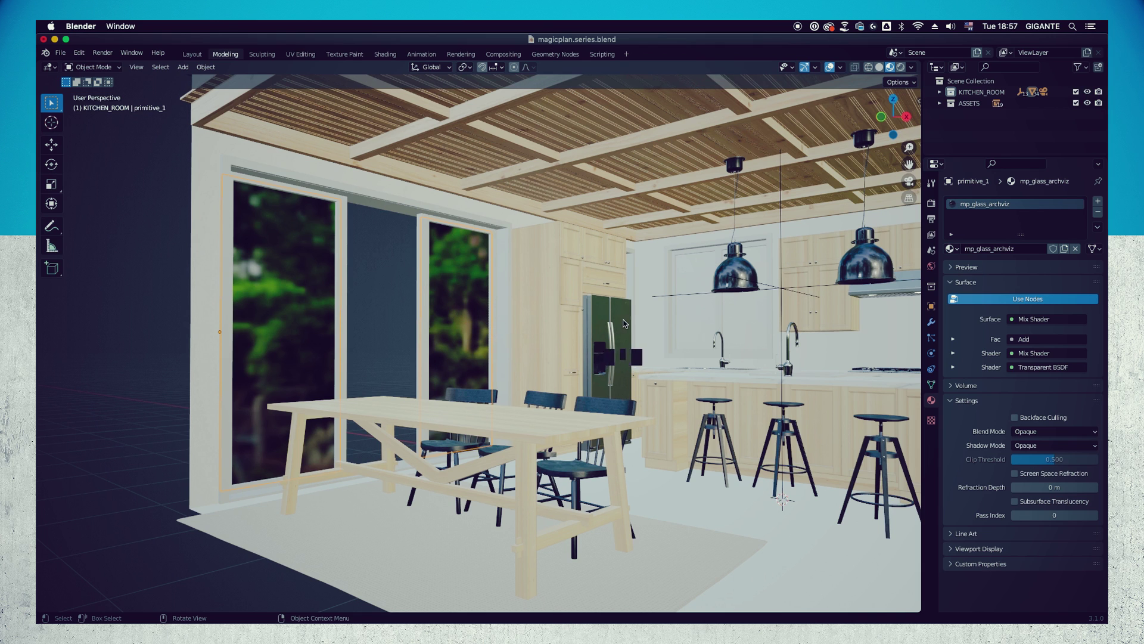
{"action": "middle_click", "coordinate": [653, 320]}
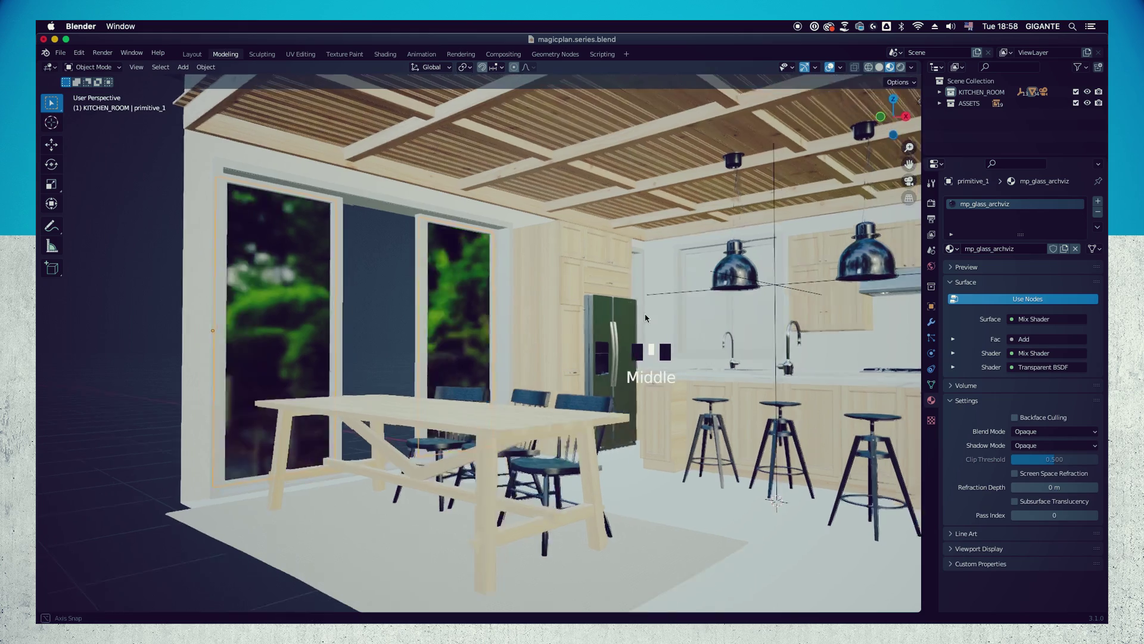
{"action": "scroll", "coordinate": [654, 312], "scroll_direction": "up", "scroll_amount": 3}
{"action": "middle_click_drag", "start_coordinate": [654, 309], "coordinate": [517, 292], "text": "shift"}
{"action": "scroll", "coordinate": [512, 313], "scroll_direction": "up", "scroll_amount": 2}
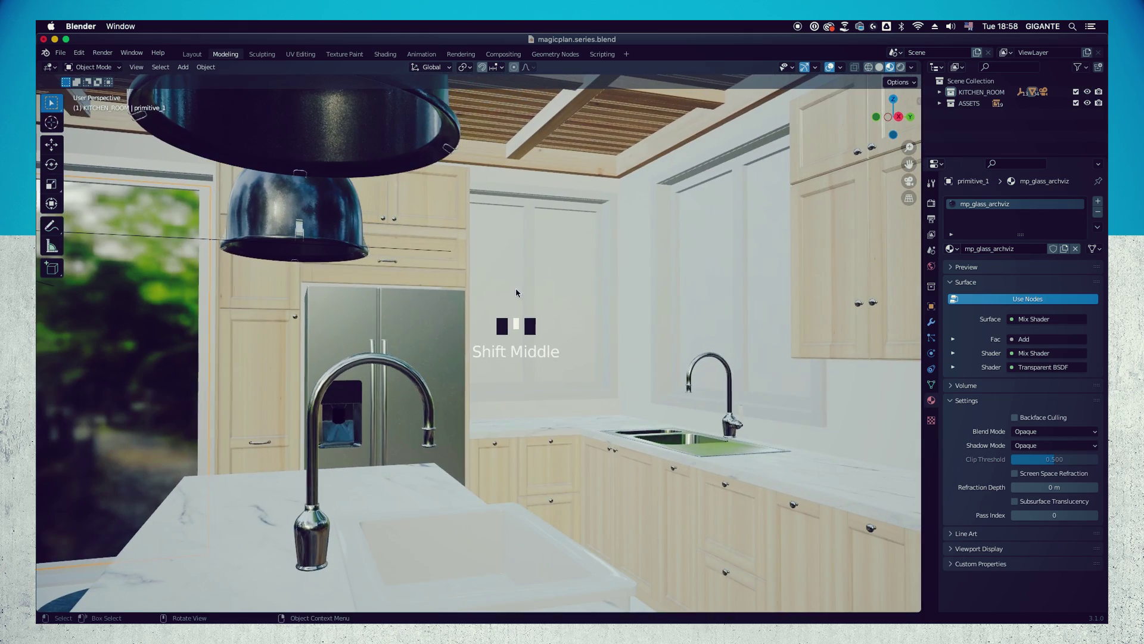
{"action": "left_click", "coordinate": [510, 291]}
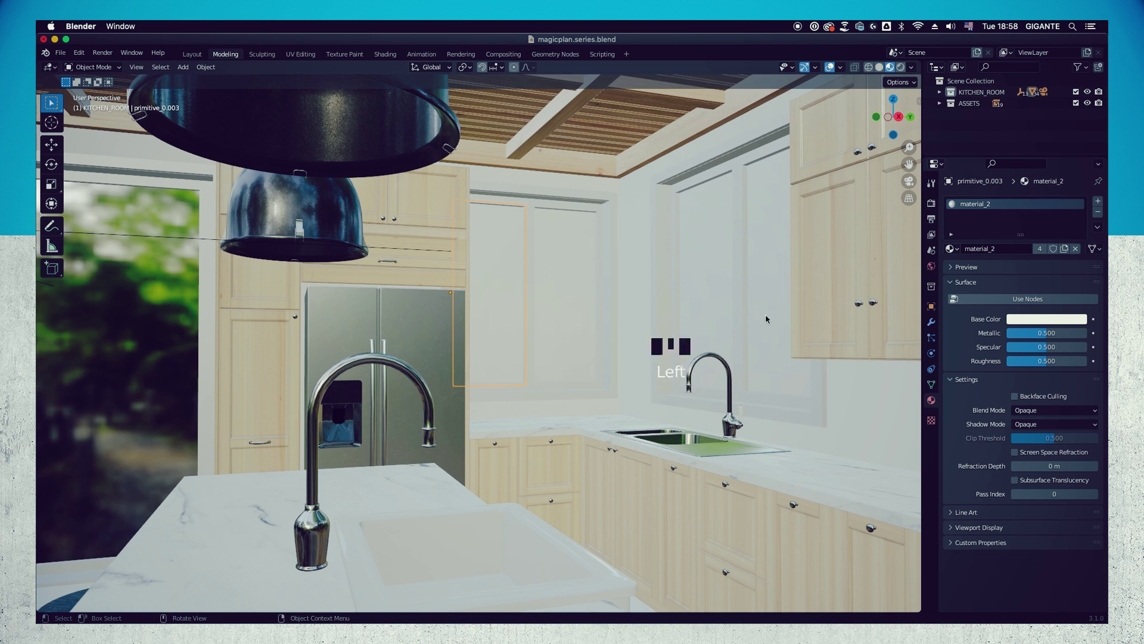
{"action": "left_click", "coordinate": [954, 248]}
{"action": "left_click", "coordinate": [989, 338]}
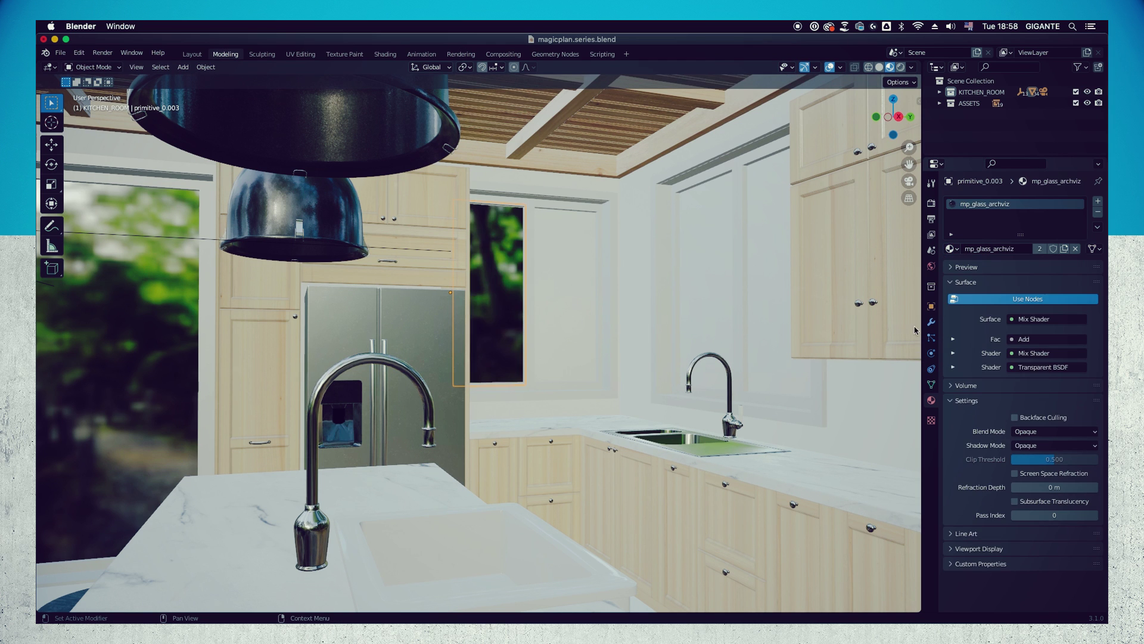
{"action": "left_click", "coordinate": [578, 254]}
{"action": "left_click", "coordinate": [954, 249]}
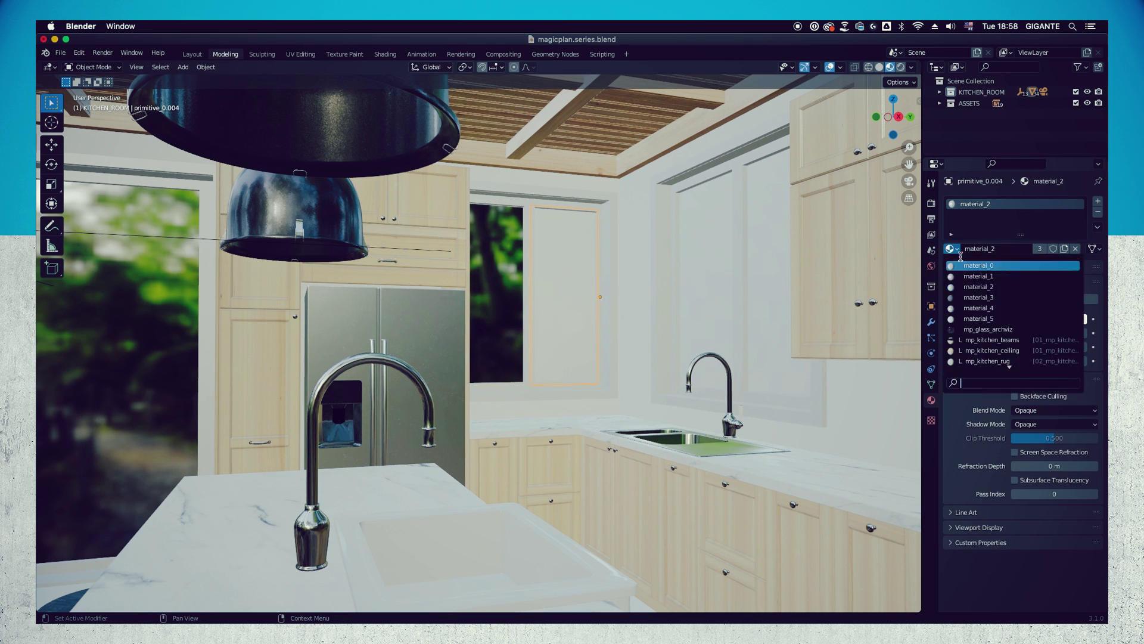
{"action": "left_click", "coordinate": [989, 332]}
Step: Assign mp_glass_archviz to the remaining two window panes by the sink
{"action": "middle_click_drag", "start_coordinate": [631, 288], "coordinate": [659, 278]}
{"action": "left_click", "coordinate": [659, 278]}
{"action": "left_click", "coordinate": [953, 249]}
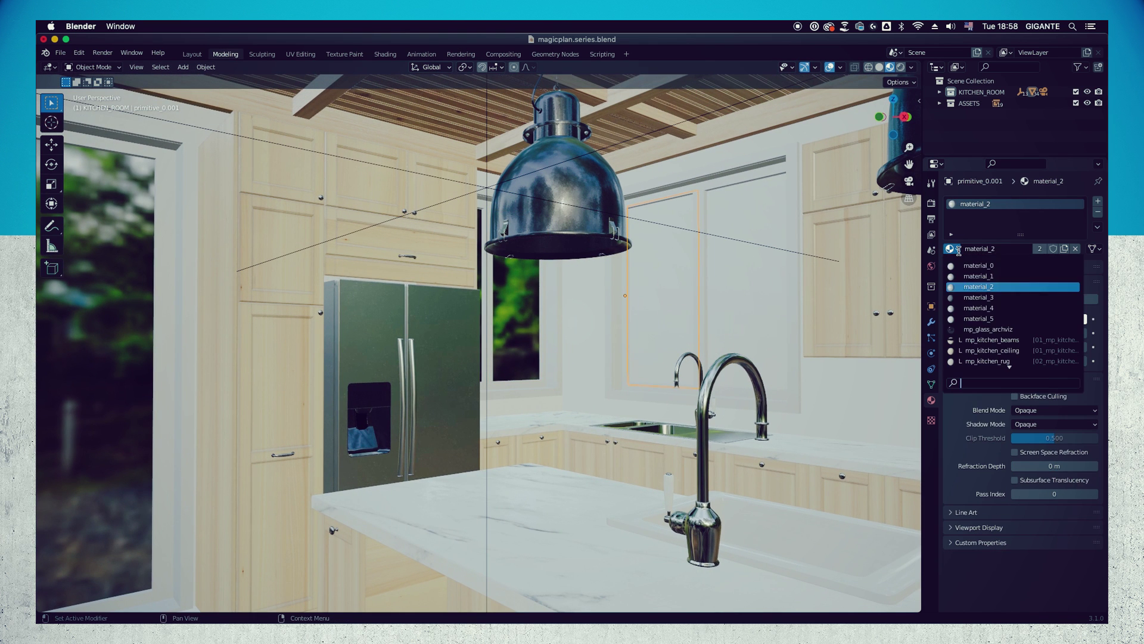
{"action": "left_click", "coordinate": [988, 329]}
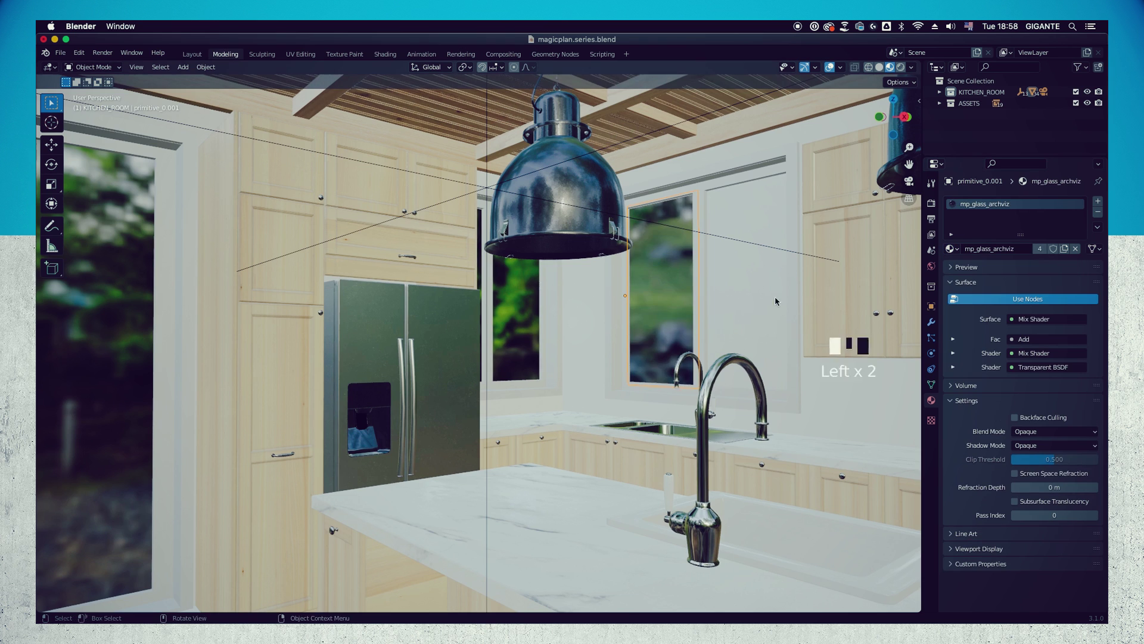
{"action": "middle_click_drag", "start_coordinate": [775, 296], "coordinate": [728, 291]}
{"action": "left_click", "coordinate": [728, 290]}
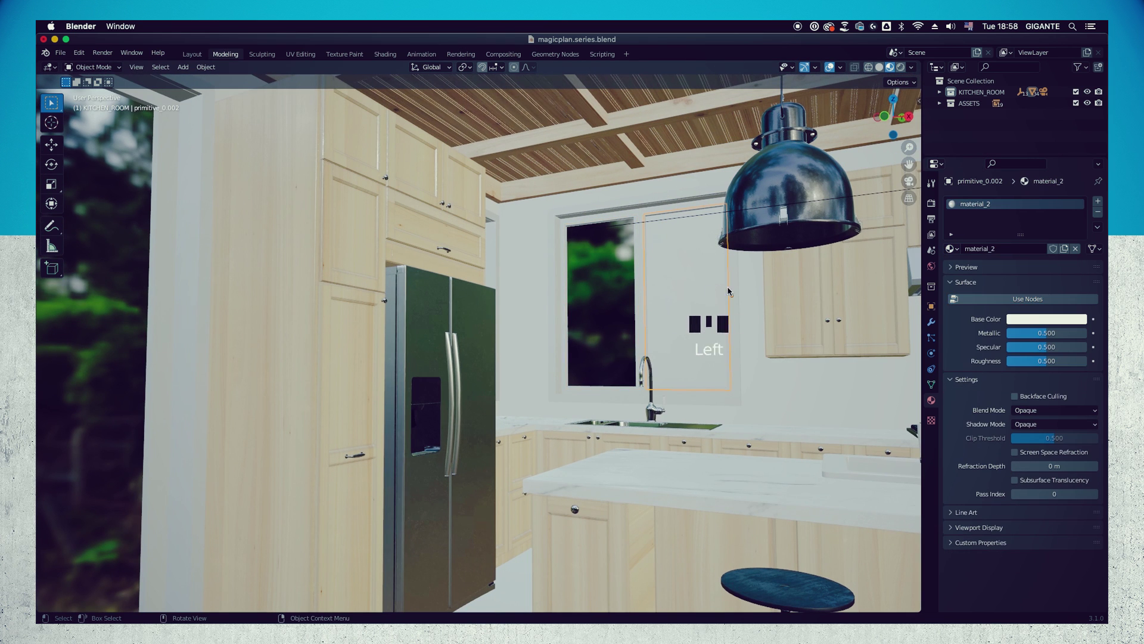
{"action": "left_click", "coordinate": [956, 250]}
{"action": "left_click", "coordinate": [989, 328]}
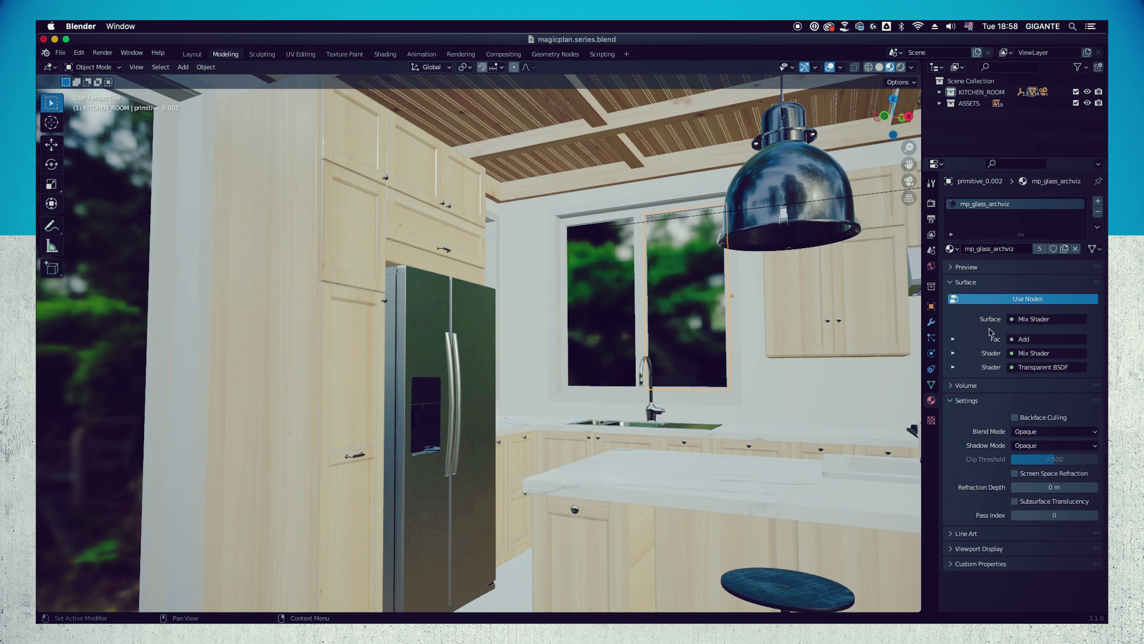
{"action": "scroll", "coordinate": [649, 316], "scroll_direction": "down", "scroll_amount": 5}
{"action": "mouse_move", "coordinate": [649, 317]}
{"action": "middle_mouse_down"}
{"action": "mouse_move", "coordinate": [664, 320]}
{"action": "mouse_move", "coordinate": [626, 325]}
{"action": "mouse_move", "coordinate": [644, 322]}
{"action": "middle_mouse_up"}
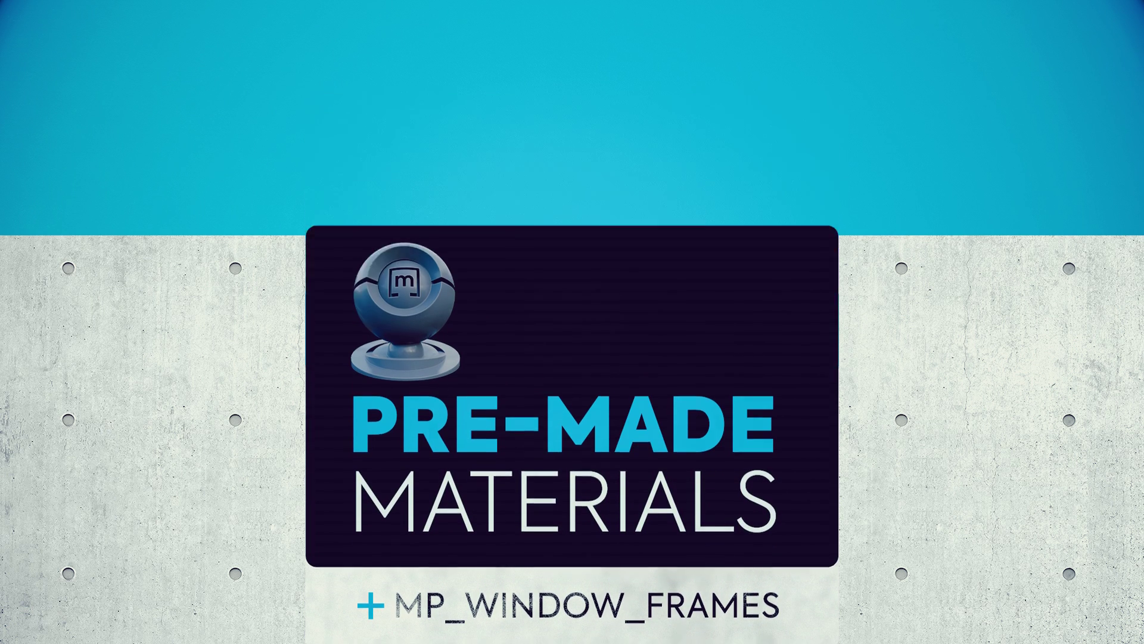
{"action": "scroll", "coordinate": [304, 278], "scroll_direction": "up", "scroll_amount": 3}
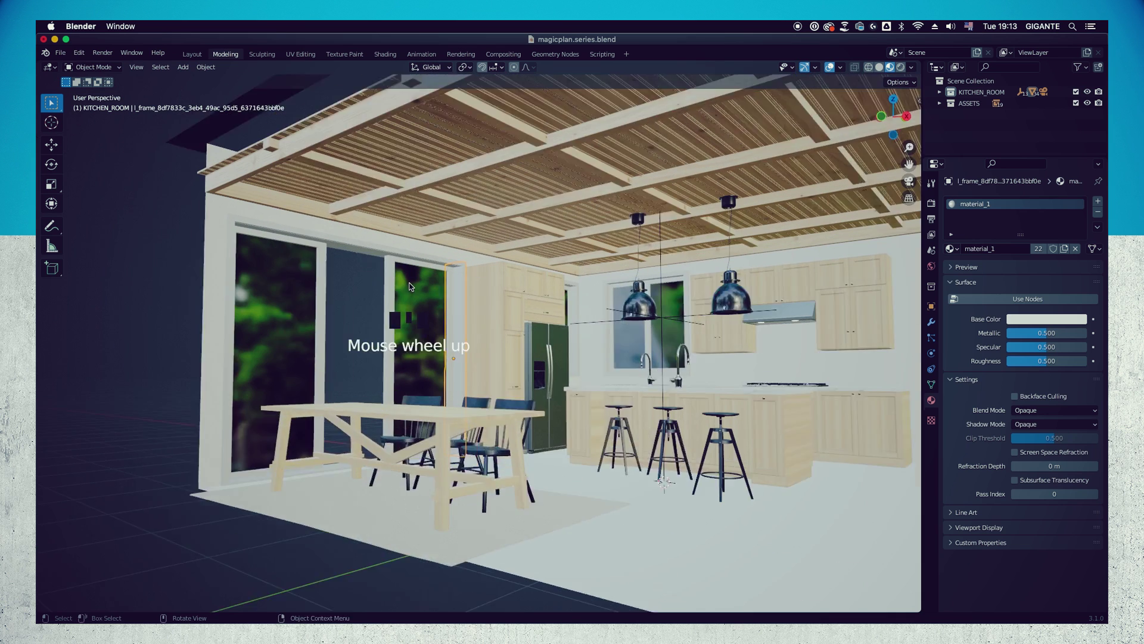
Step: Apply mp_window_frames to the glass doors' frame: top beam, left post, bottom and right frames
{"action": "left_click", "coordinate": [951, 249]}
{"action": "left_click", "coordinate": [967, 361]}
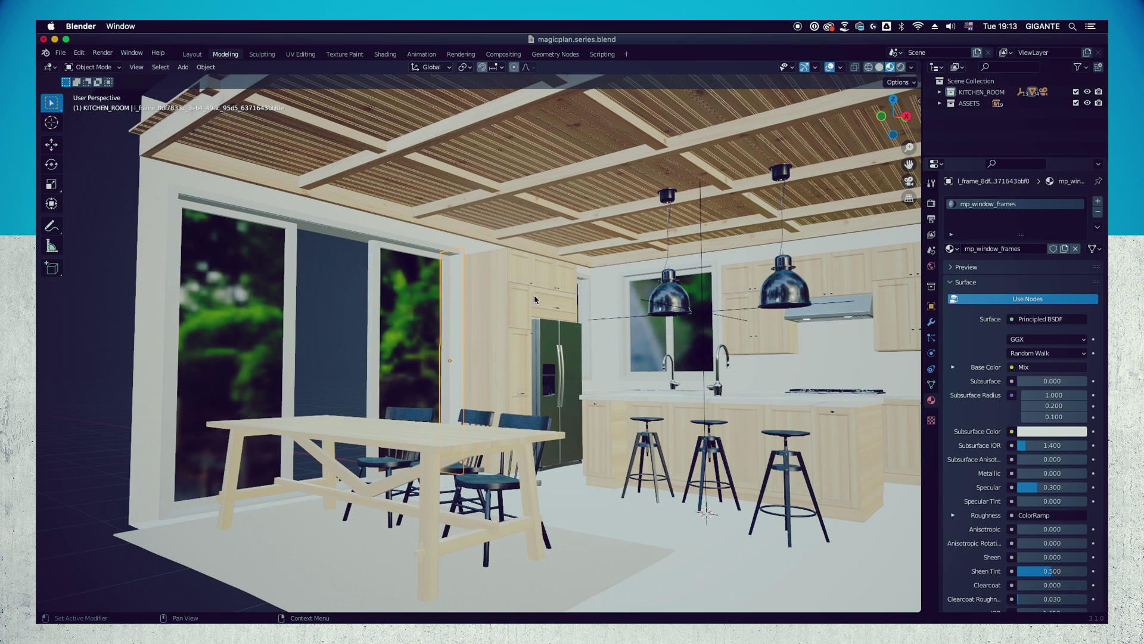
{"action": "left_click", "coordinate": [428, 250]}
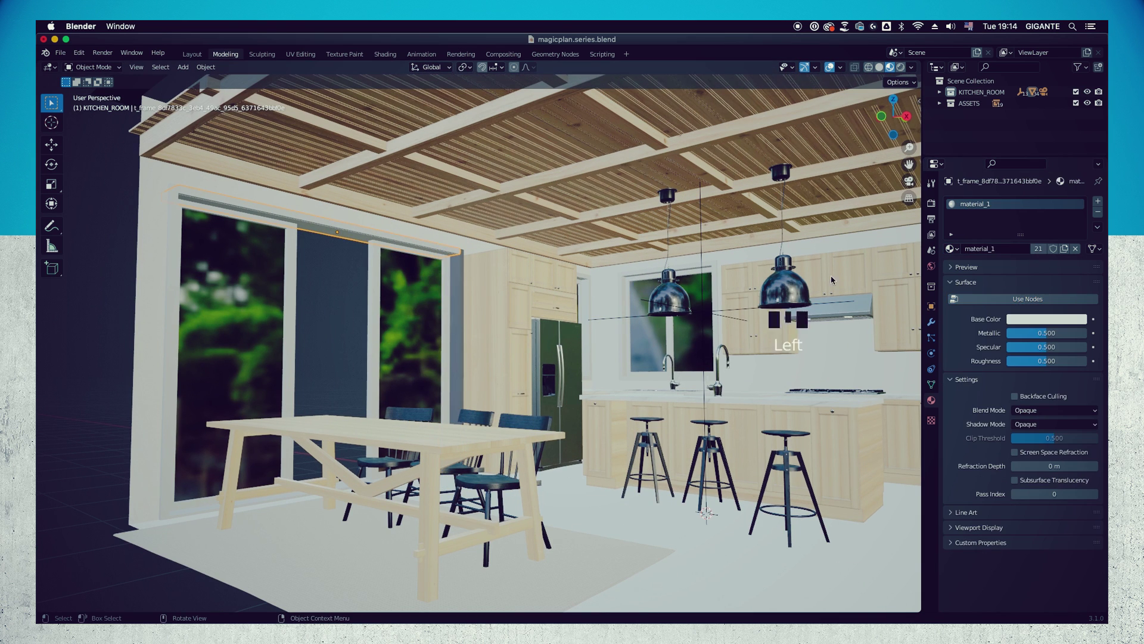
{"action": "left_click", "coordinate": [952, 248]}
{"action": "left_click", "coordinate": [967, 361]}
{"action": "left_click", "coordinate": [174, 286]}
{"action": "left_click", "coordinate": [952, 248]}
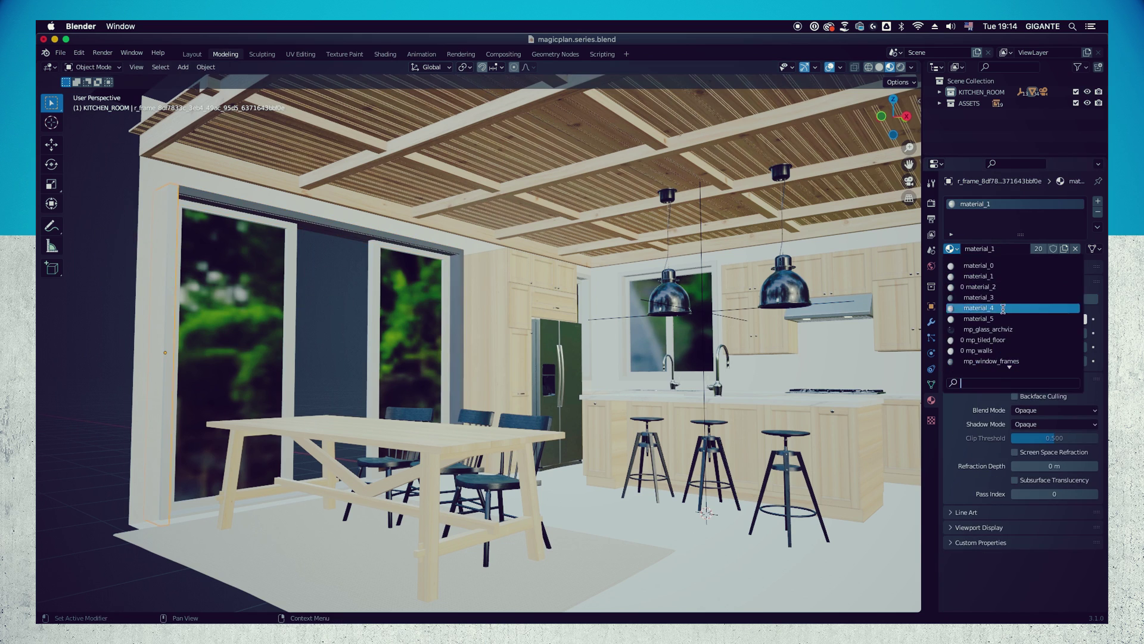
{"action": "left_click", "coordinate": [967, 360]}
{"action": "middle_click_drag", "start_coordinate": [349, 341], "coordinate": [390, 429]}
{"action": "scroll", "coordinate": [507, 370], "scroll_direction": "up", "scroll_amount": 3}
{"action": "left_click", "coordinate": [506, 375]}
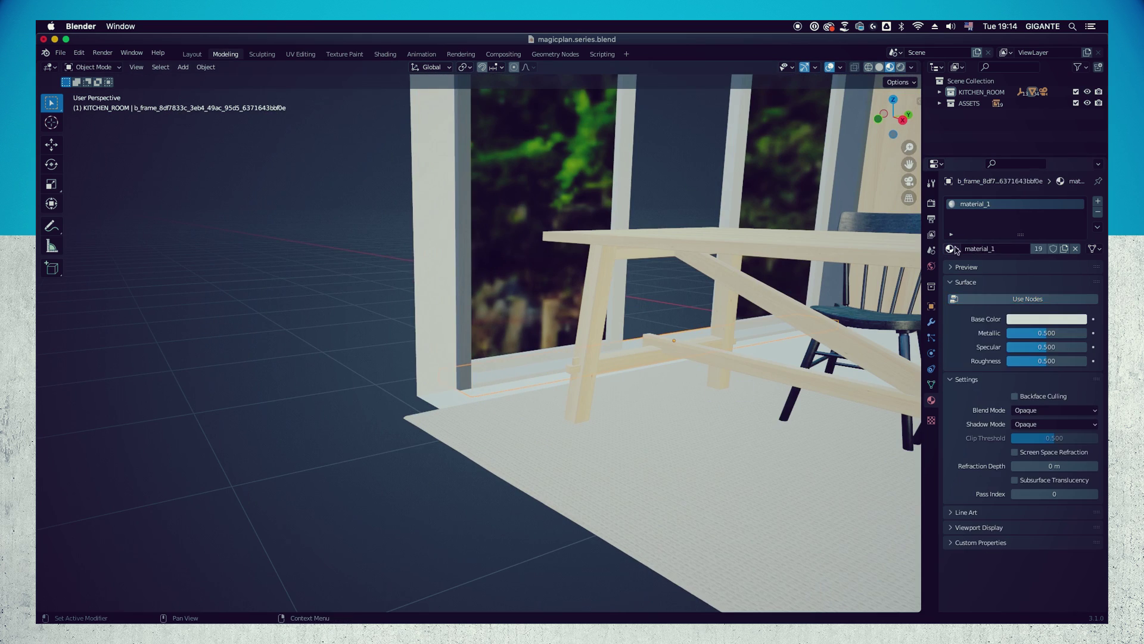
{"action": "left_click", "coordinate": [952, 249]}
{"action": "left_click", "coordinate": [967, 361]}
{"action": "middle_click_drag", "start_coordinate": [417, 387], "coordinate": [430, 350], "text": "shift"}
{"action": "left_click", "coordinate": [736, 351]}
{"action": "left_click", "coordinate": [952, 249]}
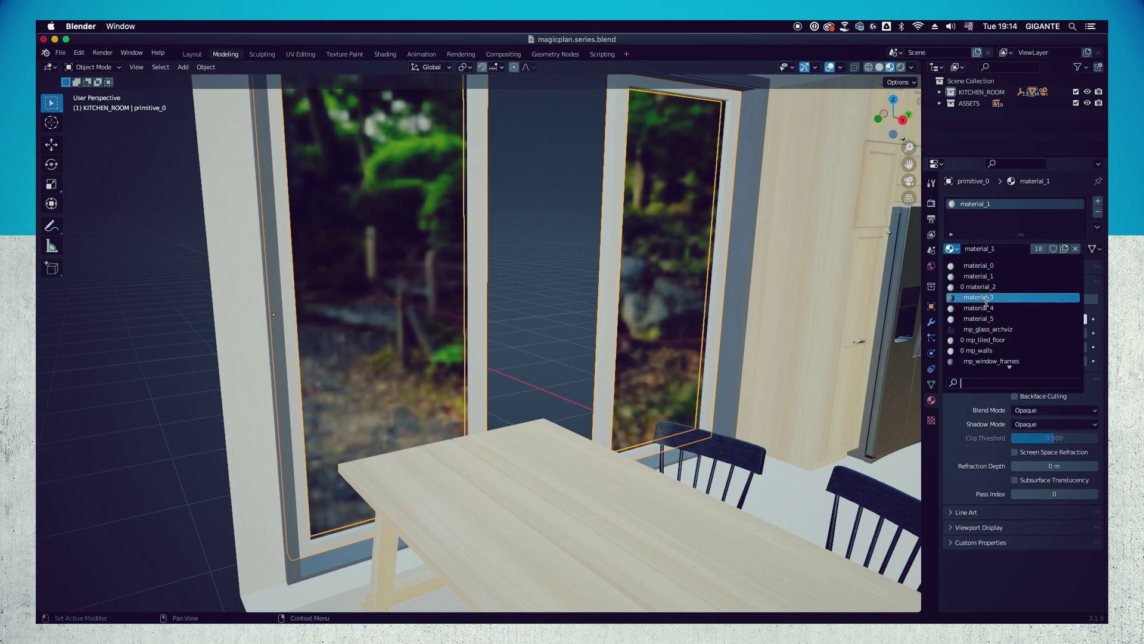
{"action": "left_click", "coordinate": [967, 361]}
Step: Apply mp_window_frames to the sink window's left, right, top frames, jambs and bottom sill
{"action": "middle_click_drag", "start_coordinate": [596, 357], "coordinate": [327, 265]}
{"action": "left_click", "coordinate": [326, 268]}
{"action": "left_click", "coordinate": [951, 248]}
{"action": "left_click", "coordinate": [989, 360]}
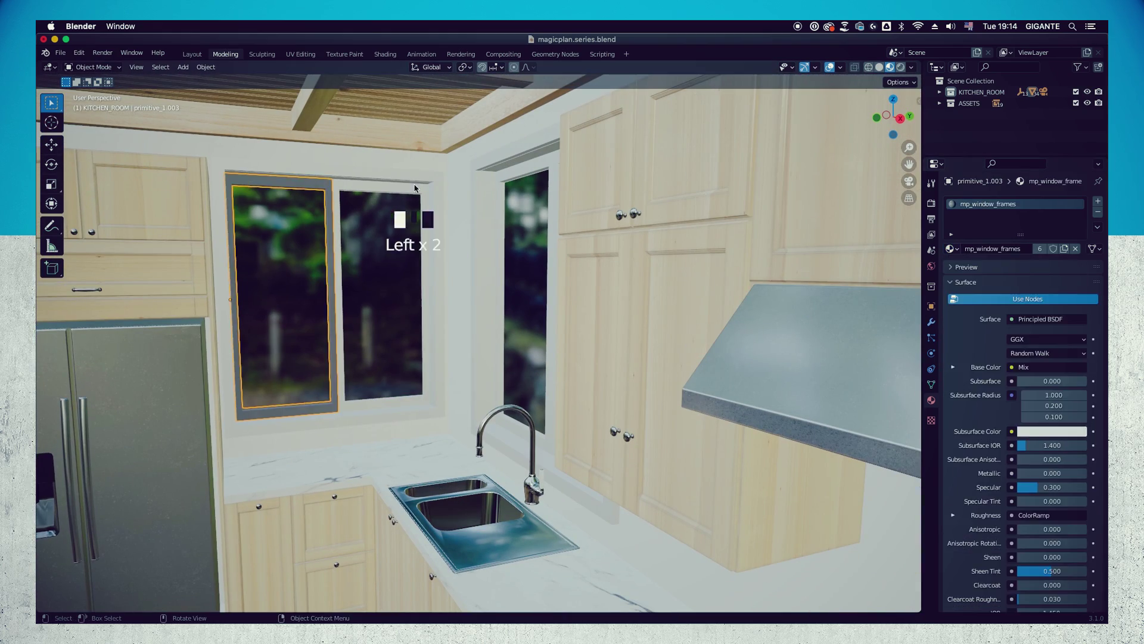
{"action": "left_click", "coordinate": [421, 251]}
{"action": "left_click", "coordinate": [951, 249]}
{"action": "left_click", "coordinate": [1025, 362]}
{"action": "left_click", "coordinate": [440, 268]}
{"action": "left_click", "coordinate": [952, 249]}
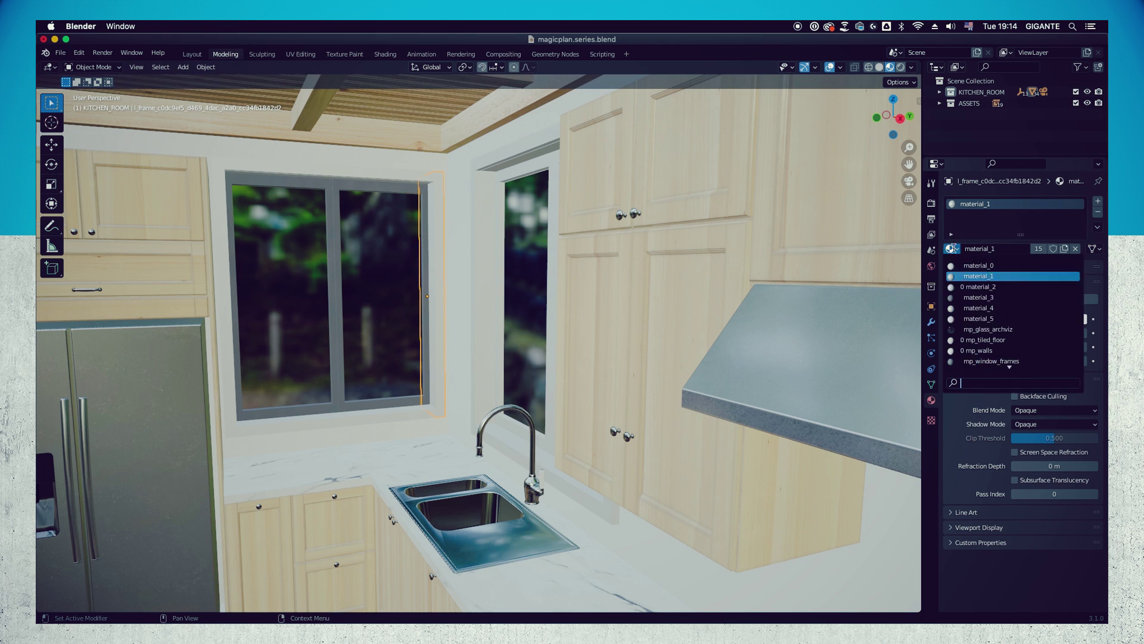
{"action": "left_click", "coordinate": [989, 360]}
{"action": "left_click", "coordinate": [331, 177]}
{"action": "left_click", "coordinate": [952, 248]}
{"action": "left_click", "coordinate": [989, 360]}
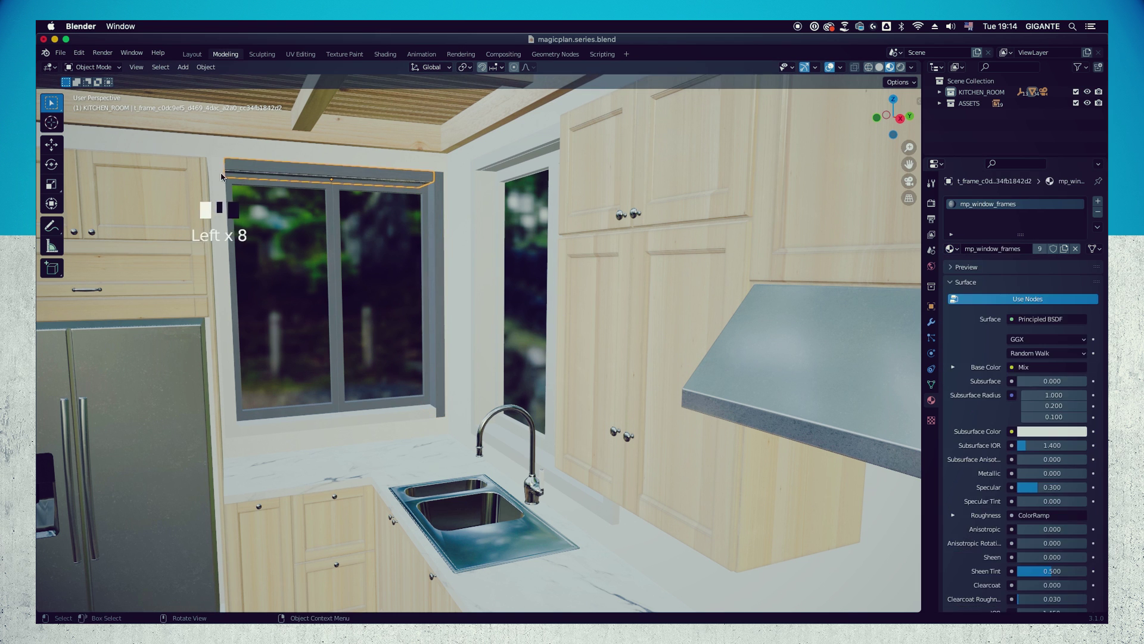
{"action": "left_click", "coordinate": [214, 206]}
{"action": "left_click", "coordinate": [952, 249]}
{"action": "left_click", "coordinate": [1016, 357]}
{"action": "left_click", "coordinate": [328, 438]}
{"action": "left_click", "coordinate": [952, 248]}
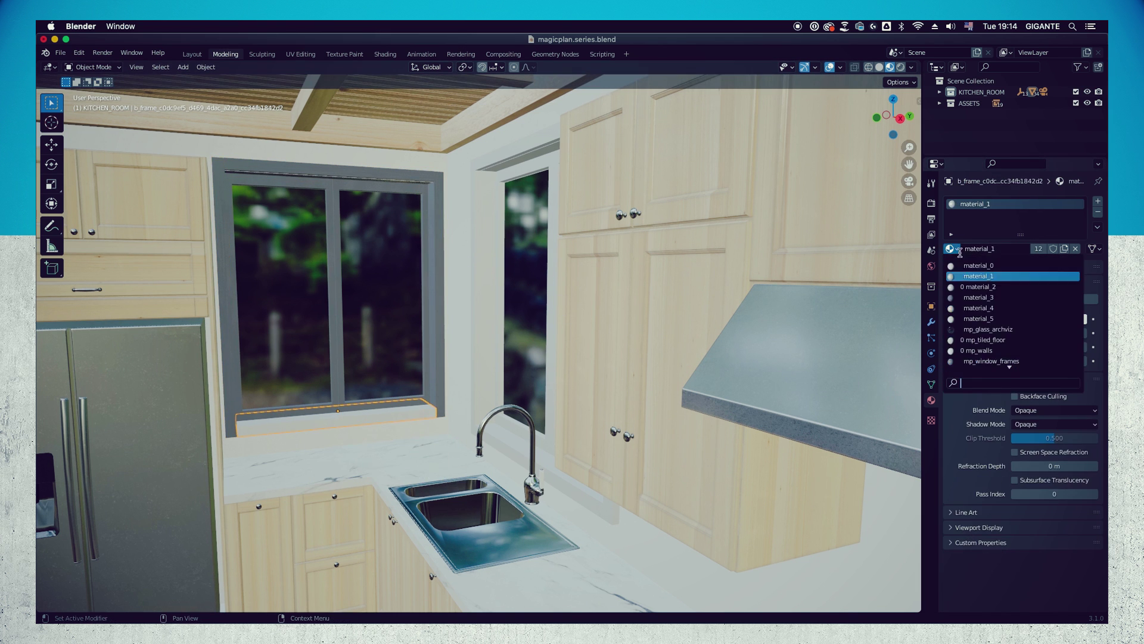
{"action": "left_click", "coordinate": [989, 361]}
{"action": "left_click", "coordinate": [425, 285]}
Step: Apply mp_window_frames to the kitchen window's two sashes, sill, both jambs and header
{"action": "middle_click_drag", "start_coordinate": [424, 285], "coordinate": [482, 246], "text": "shift"}
{"action": "scroll", "coordinate": [481, 247], "scroll_direction": "up", "scroll_amount": 3}
{"action": "left_click", "coordinate": [566, 235]}
{"action": "left_click", "coordinate": [952, 248]}
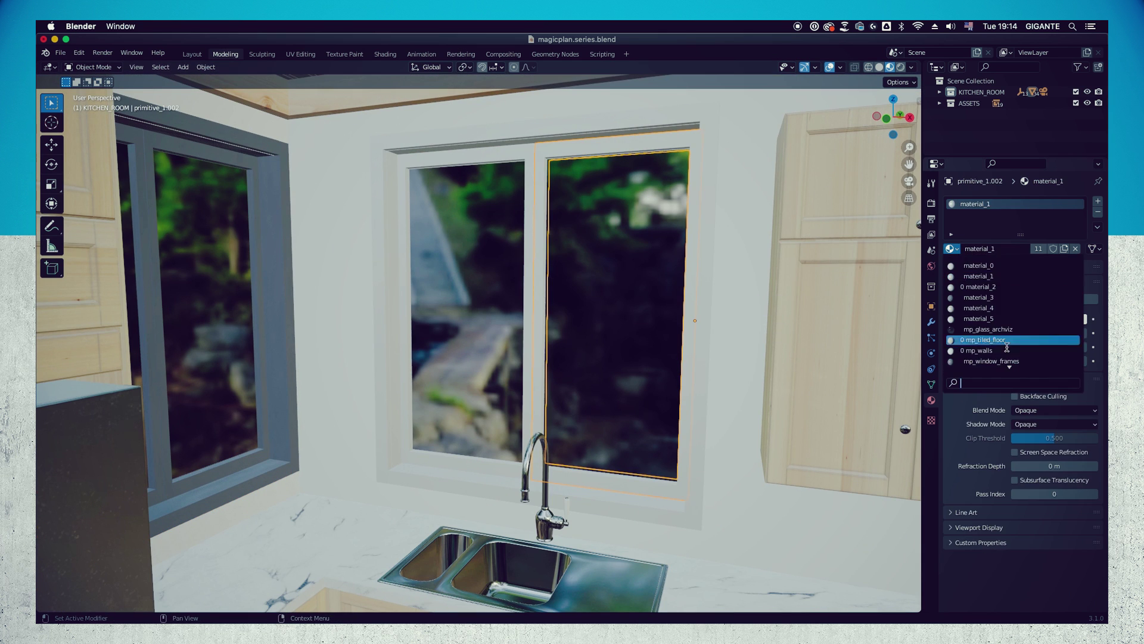
{"action": "left_click", "coordinate": [989, 360]}
{"action": "left_click", "coordinate": [521, 147]}
{"action": "left_click", "coordinate": [952, 248]}
{"action": "left_click", "coordinate": [989, 361]}
{"action": "left_click", "coordinate": [596, 473]}
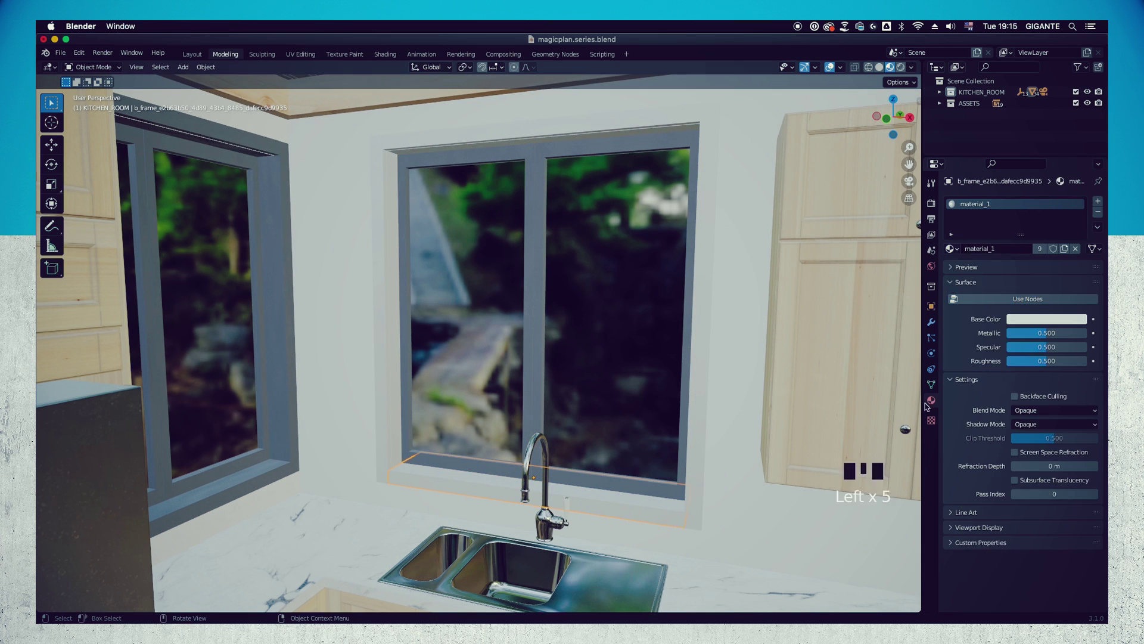
{"action": "left_click", "coordinate": [952, 249]}
{"action": "left_click", "coordinate": [989, 360]}
{"action": "left_click", "coordinate": [388, 298]}
{"action": "left_click", "coordinate": [952, 249]}
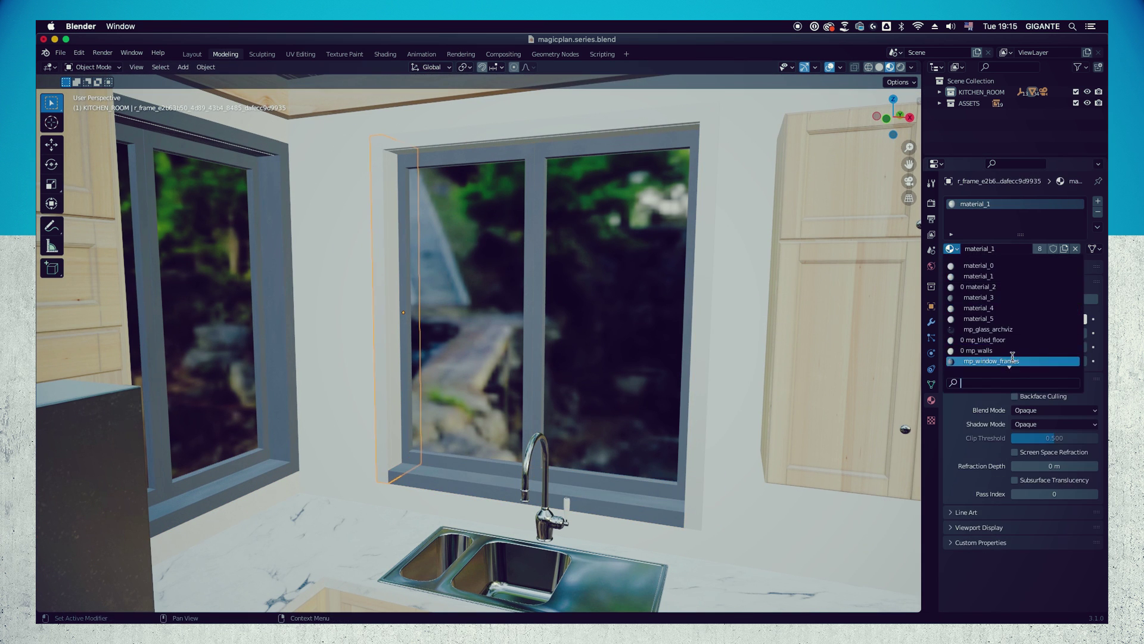
{"action": "left_click", "coordinate": [990, 361]}
{"action": "left_click", "coordinate": [667, 119]}
{"action": "left_click", "coordinate": [952, 248]}
{"action": "left_click", "coordinate": [990, 360]}
{"action": "left_click", "coordinate": [691, 298]}
{"action": "left_click", "coordinate": [951, 249]}
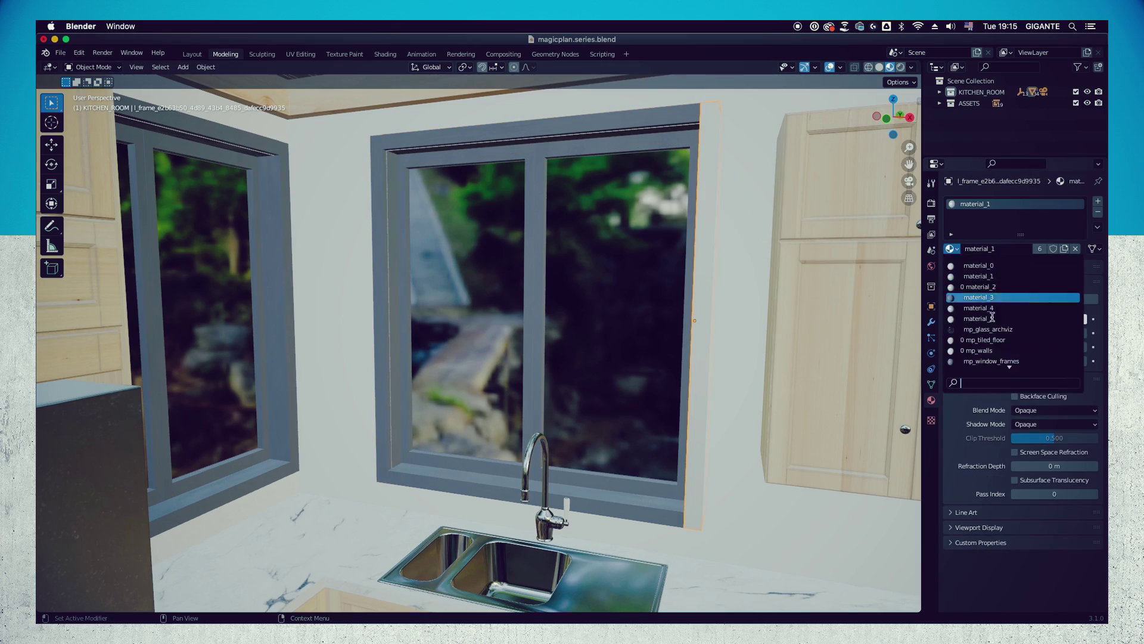
{"action": "left_click", "coordinate": [989, 361]}
Step: Apply mp_window_frames to the door leaf, its top frame, both jambs and threshold
{"action": "scroll", "coordinate": [584, 257], "scroll_direction": "down", "scroll_amount": 3}
{"action": "middle_click_drag", "start_coordinate": [584, 258], "coordinate": [477, 200]}
{"action": "left_click", "coordinate": [471, 206]}
{"action": "left_click", "coordinate": [953, 248]}
{"action": "left_click", "coordinate": [990, 360]}
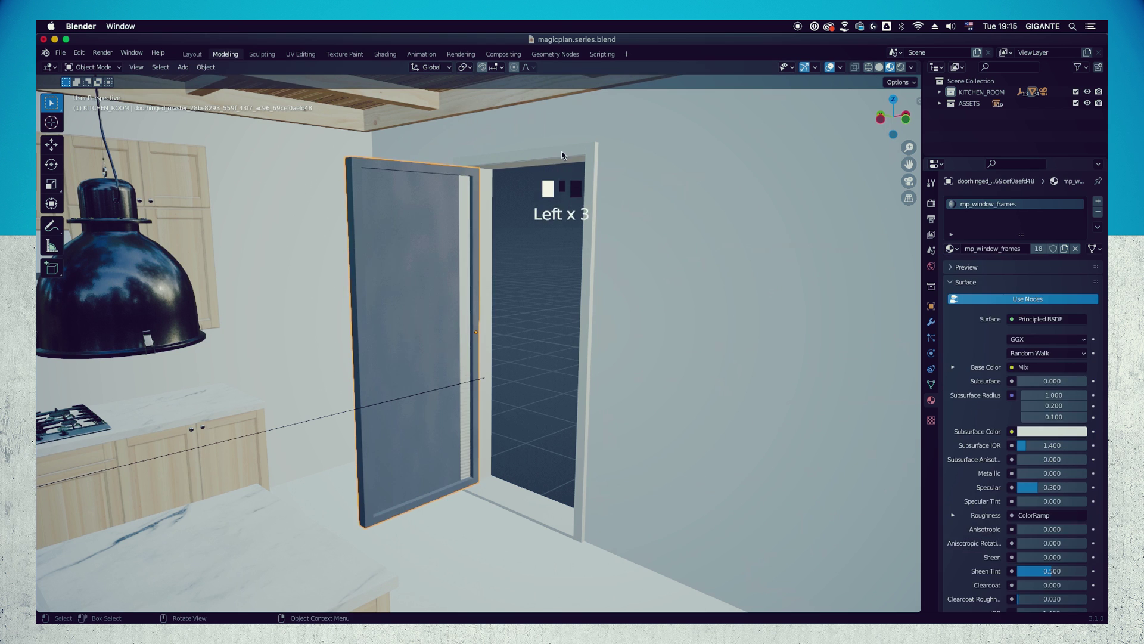
{"action": "left_click", "coordinate": [555, 156]}
{"action": "left_click", "coordinate": [953, 249]}
{"action": "left_click", "coordinate": [990, 361]}
{"action": "left_click", "coordinate": [477, 199]}
{"action": "left_click", "coordinate": [953, 248]}
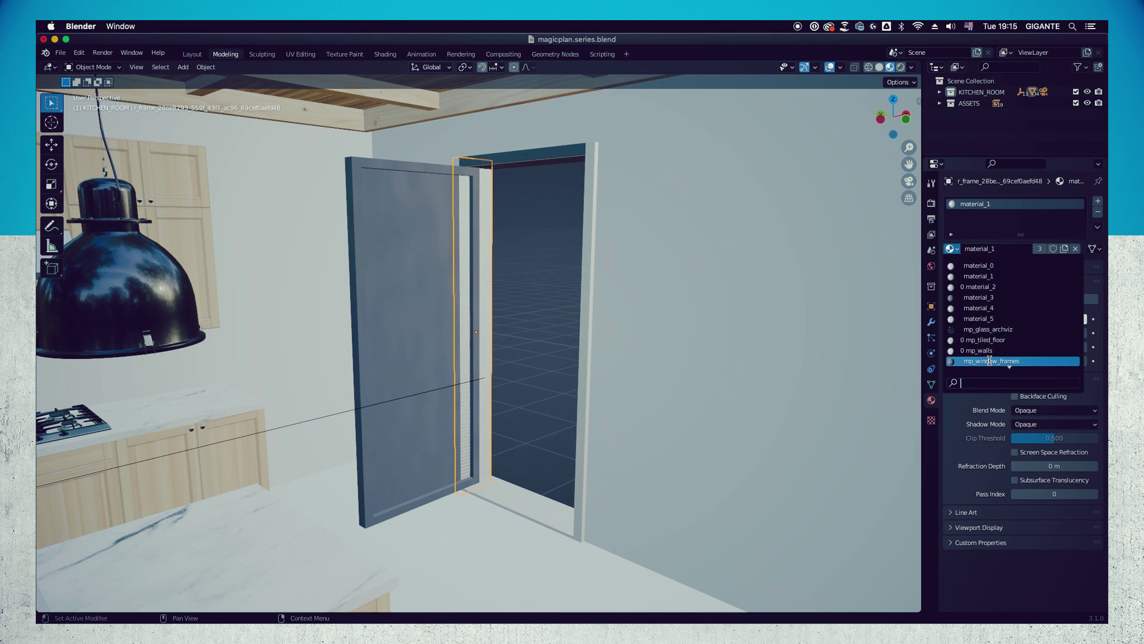
{"action": "left_click", "coordinate": [989, 364]}
{"action": "left_click", "coordinate": [599, 250]}
{"action": "left_click", "coordinate": [955, 250]}
{"action": "left_click", "coordinate": [989, 361]}
{"action": "left_click", "coordinate": [590, 536]}
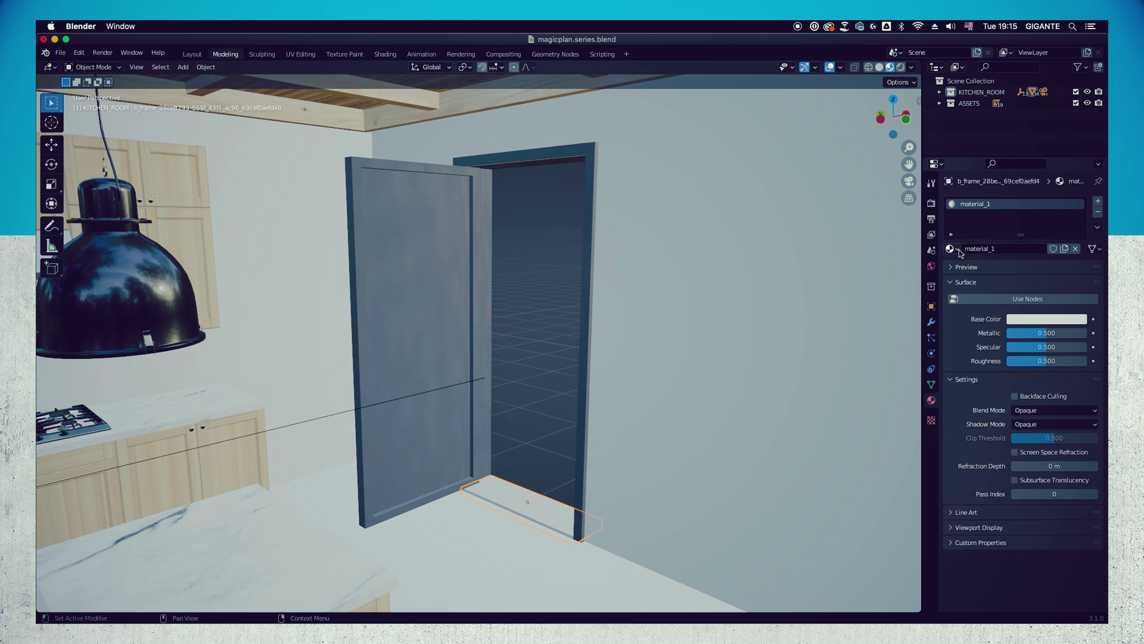
{"action": "left_click", "coordinate": [953, 248]}
{"action": "left_click", "coordinate": [989, 360]}
{"action": "middle_click_drag", "start_coordinate": [596, 334], "coordinate": [471, 329]}
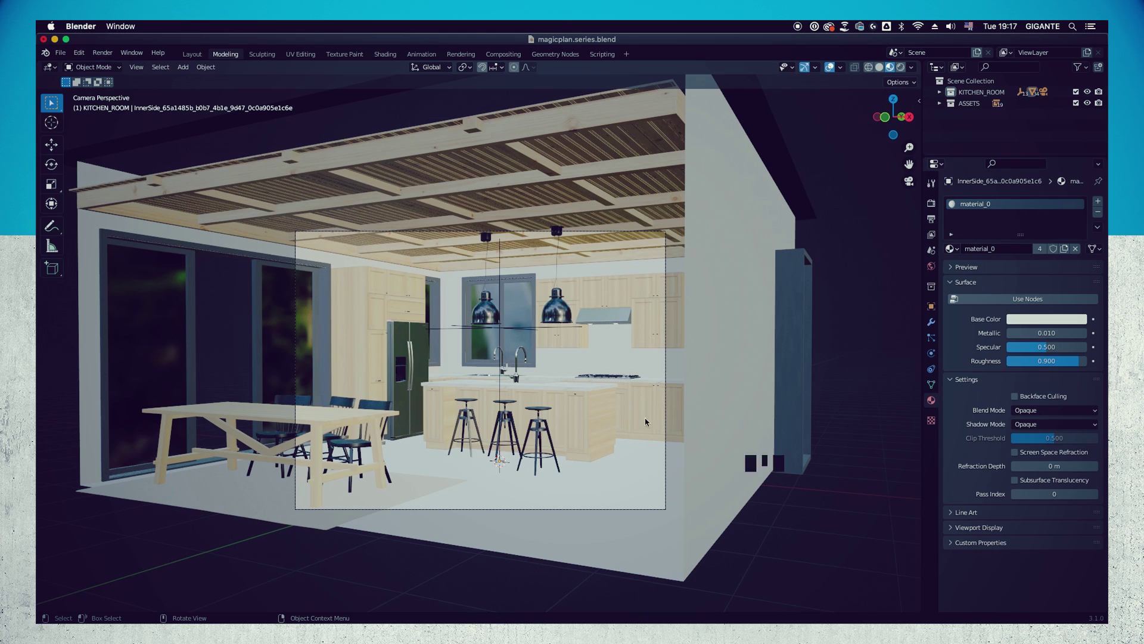
{"action": "scroll", "coordinate": [560, 402], "scroll_direction": "down", "scroll_amount": 2}
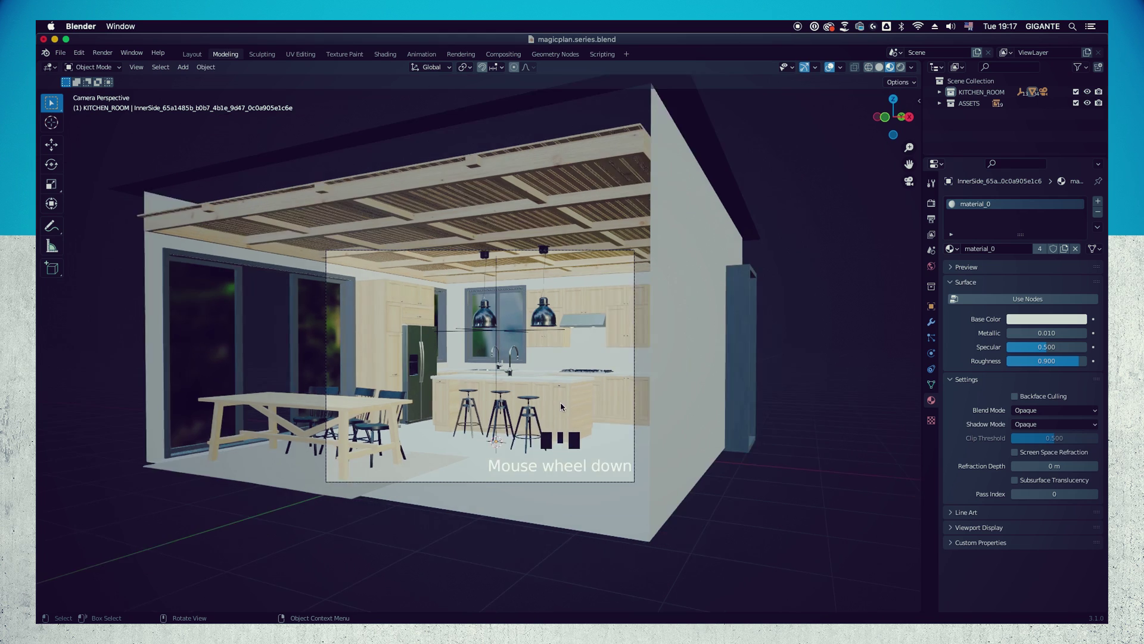
Step: Apply mp_walls to the kitchen's right wall and the back window wall
{"action": "middle_click_drag", "start_coordinate": [541, 384], "coordinate": [740, 329]}
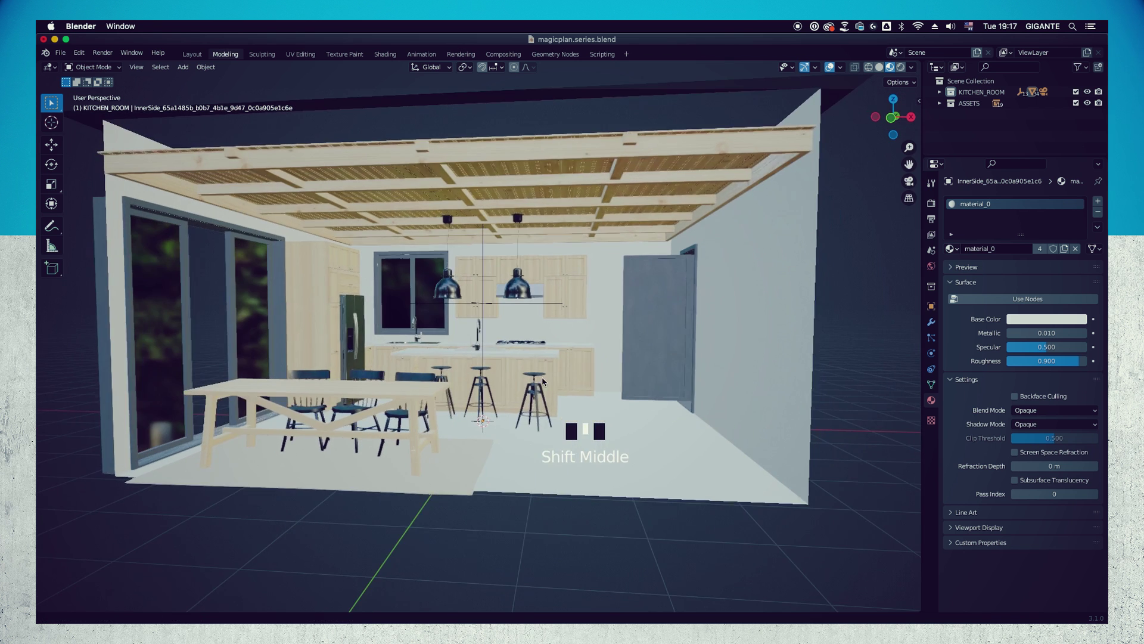
{"action": "left_click", "coordinate": [742, 328]}
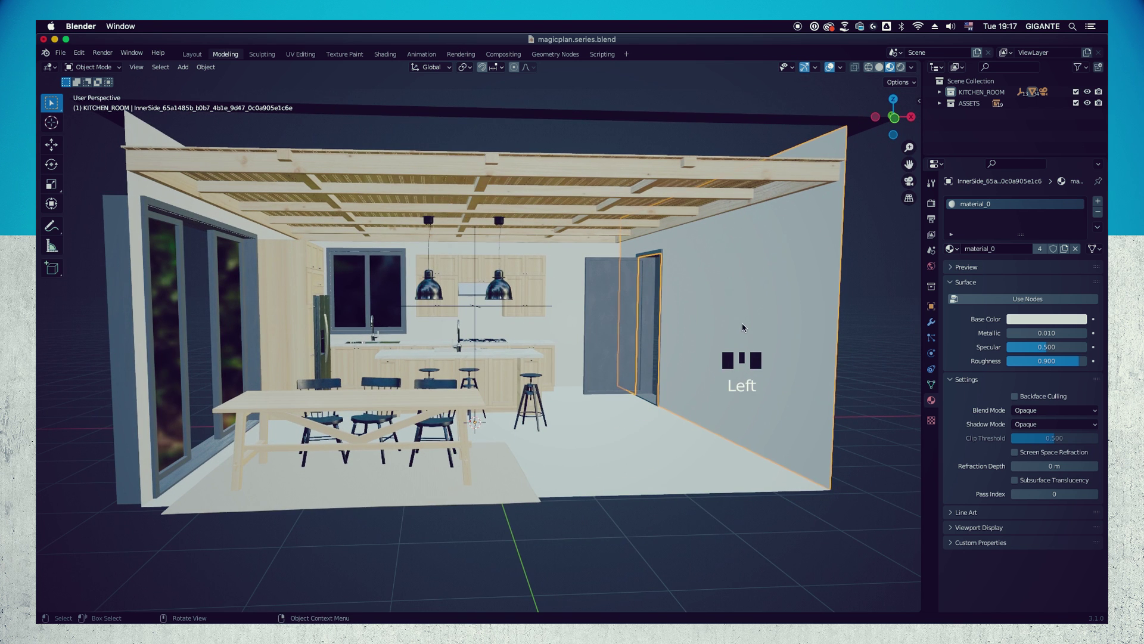
{"action": "left_click", "coordinate": [956, 249]}
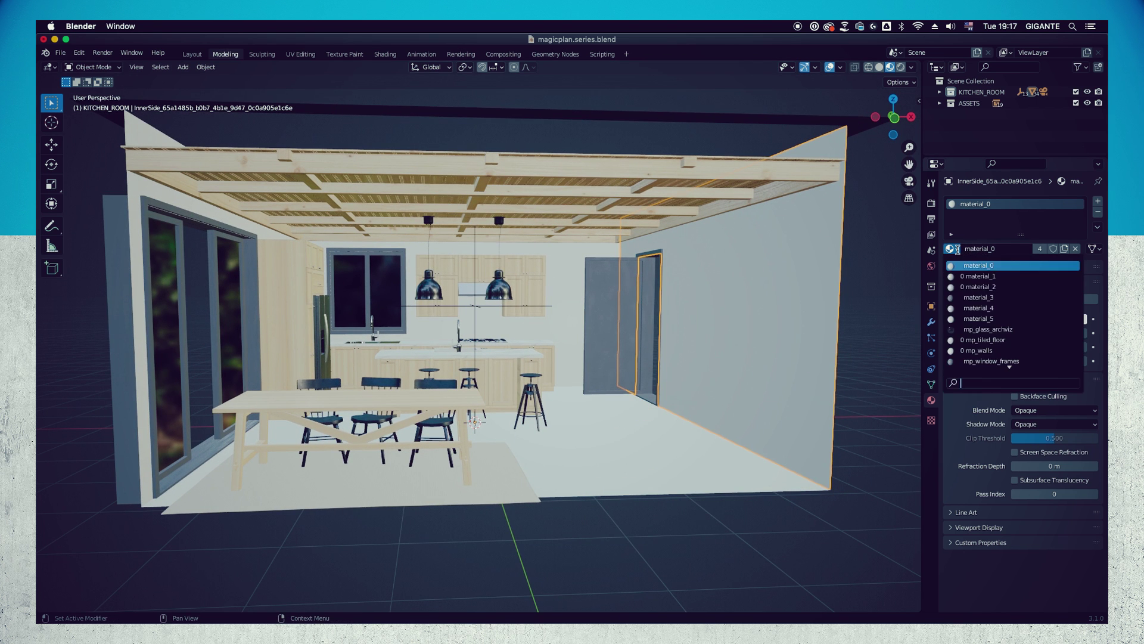
{"action": "left_click", "coordinate": [978, 350]}
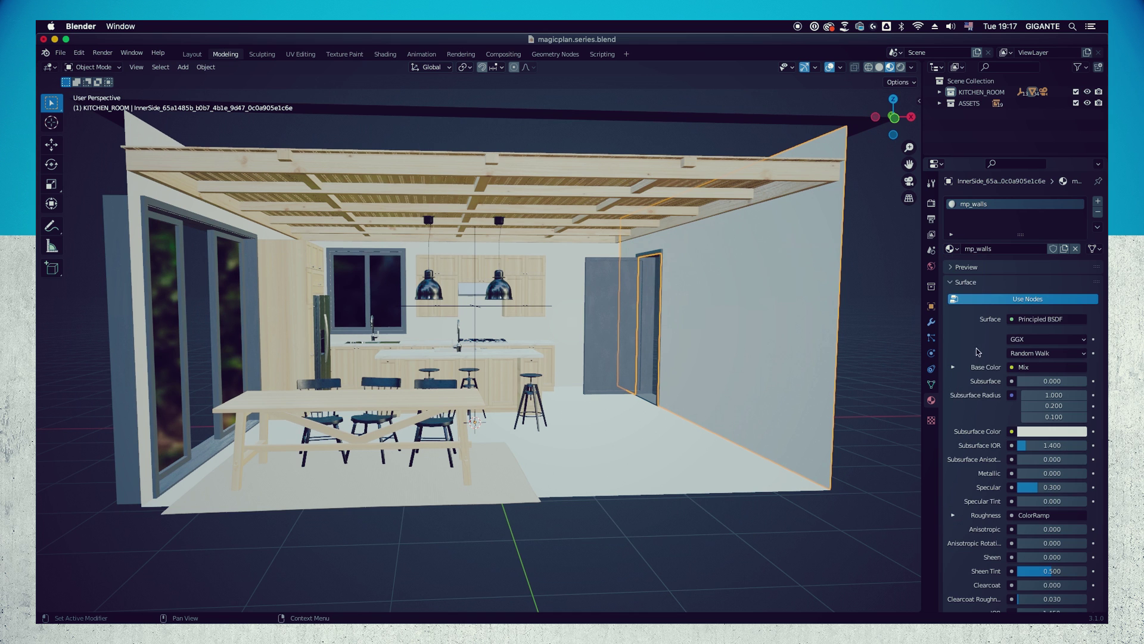
{"action": "left_click", "coordinate": [577, 270]}
{"action": "left_click", "coordinate": [951, 250]}
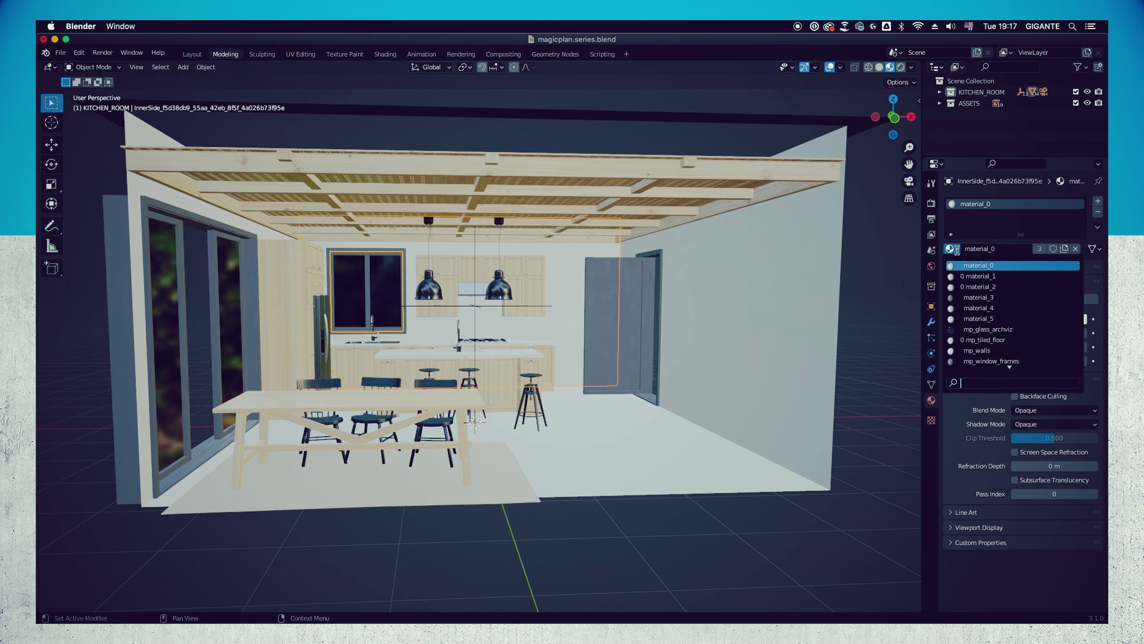
{"action": "left_click", "coordinate": [978, 351]}
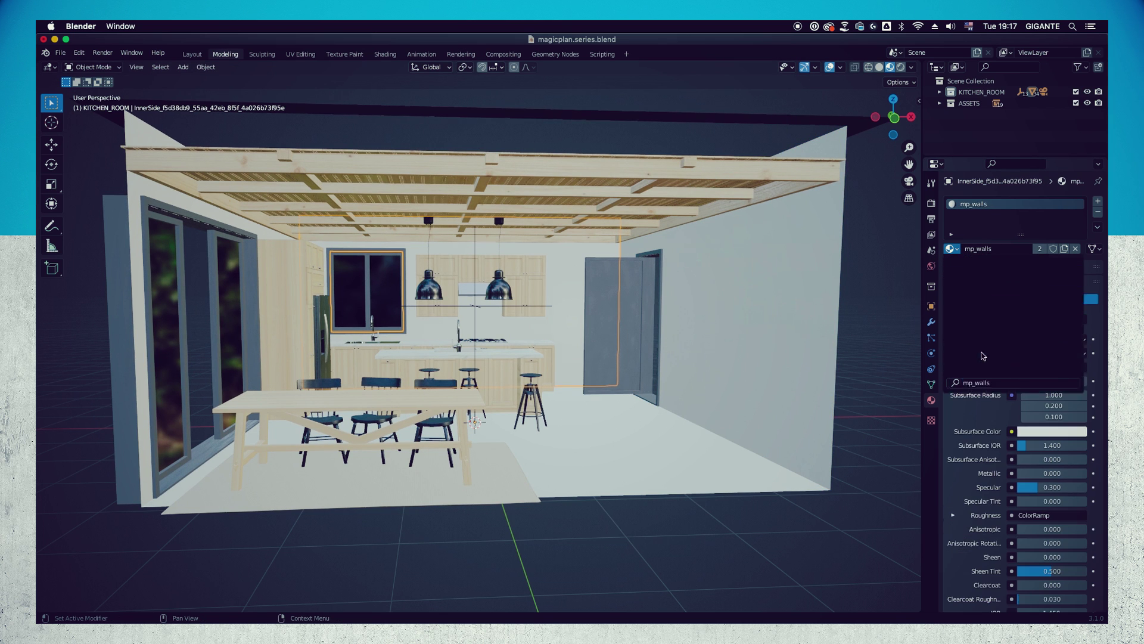
Step: Apply mp_walls to the left wall with the tall windows
{"action": "middle_click_drag", "start_coordinate": [460, 342], "coordinate": [387, 327]}
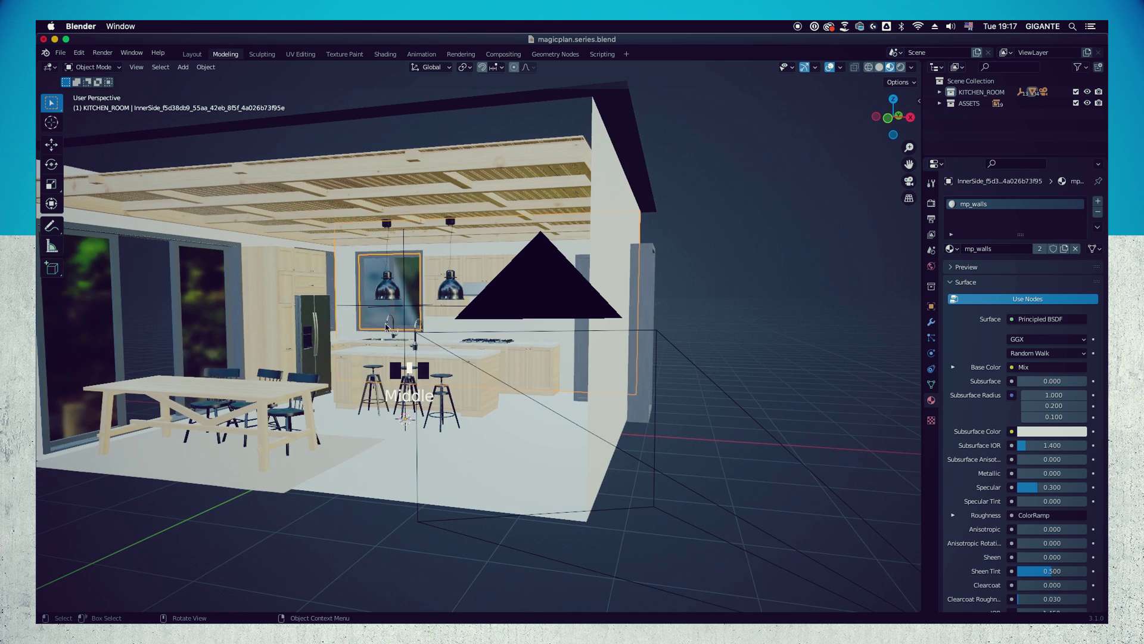
{"action": "middle_click_drag", "start_coordinate": [569, 326], "coordinate": [311, 239], "text": "shift"}
{"action": "left_click", "coordinate": [274, 227]}
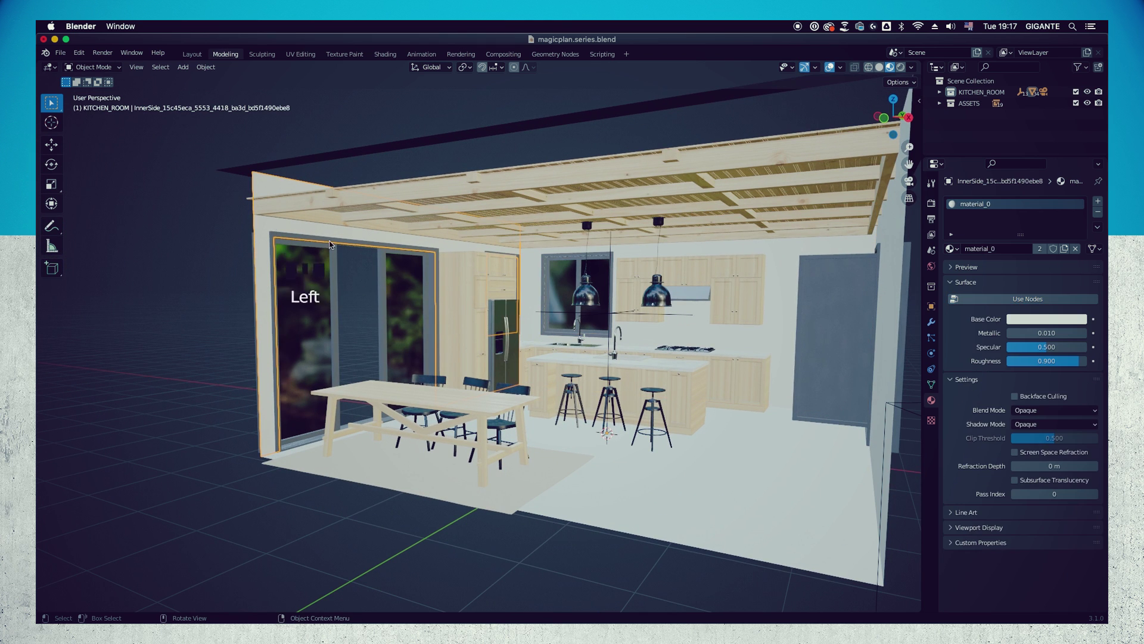
{"action": "left_click", "coordinate": [956, 251]}
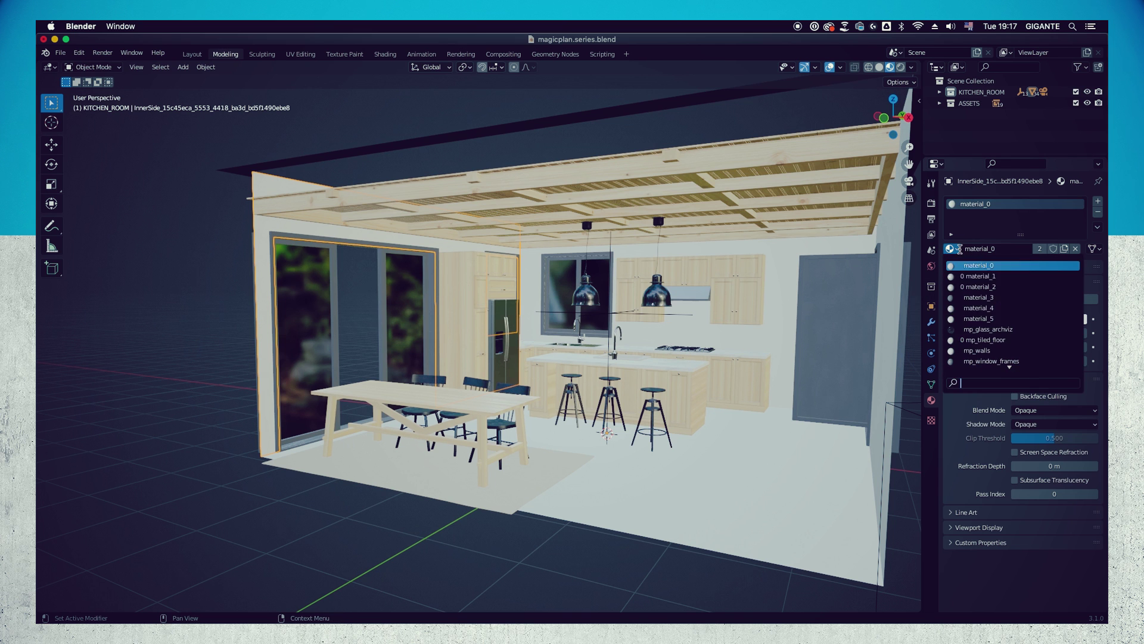
{"action": "left_click", "coordinate": [990, 352]}
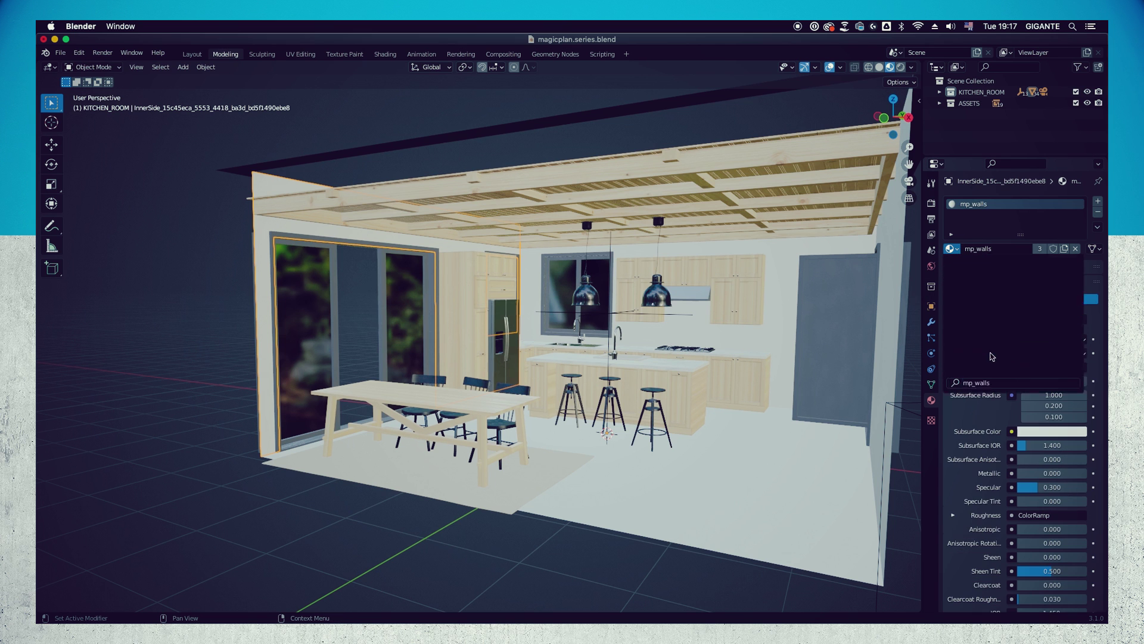
Step: Clear the wall selection and view the kitchen through the scene camera
{"action": "middle_click_drag", "start_coordinate": [560, 375], "coordinate": [530, 445]}
{"action": "left_click", "coordinate": [560, 407]}
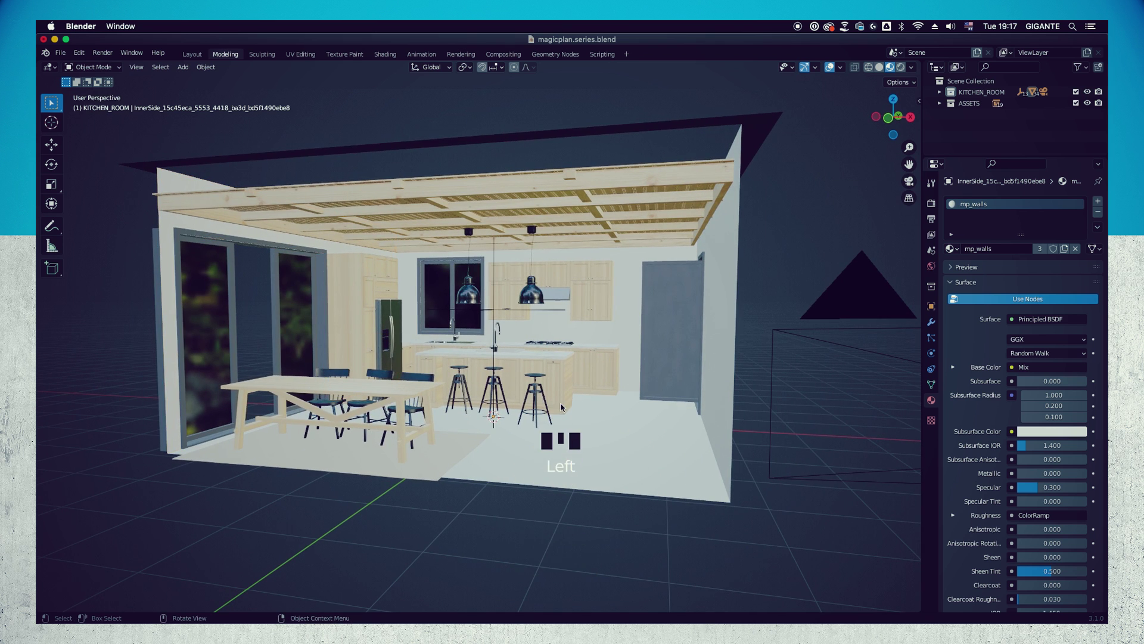
{"action": "key", "text": "KP_0"}
{"action": "scroll", "coordinate": [658, 423], "scroll_direction": "up", "scroll_amount": 2}
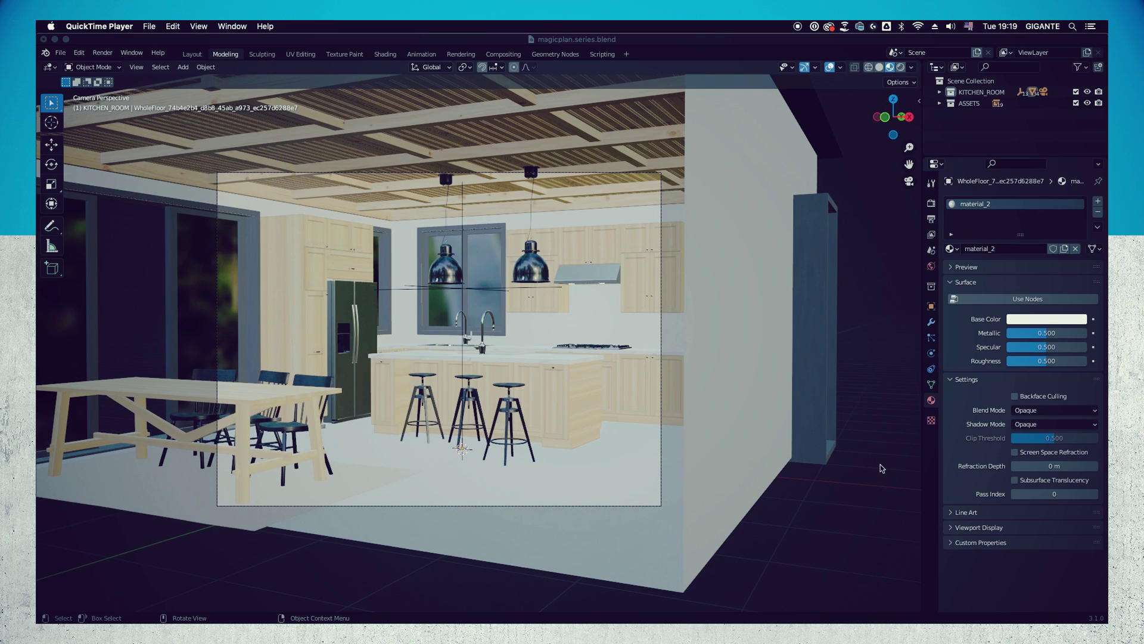
Step: Select the WholeFloor object and assign it the mp_tiled_floor material
{"action": "scroll", "coordinate": [745, 462], "scroll_direction": "down", "scroll_amount": 2}
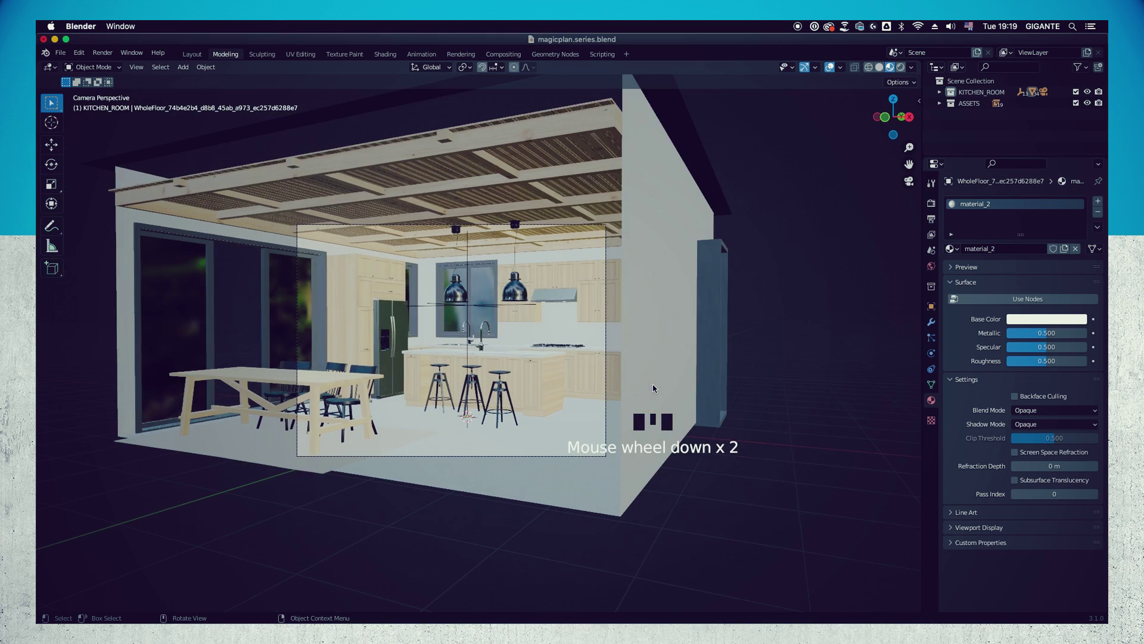
{"action": "middle_click_drag", "start_coordinate": [742, 456], "coordinate": [736, 387]}
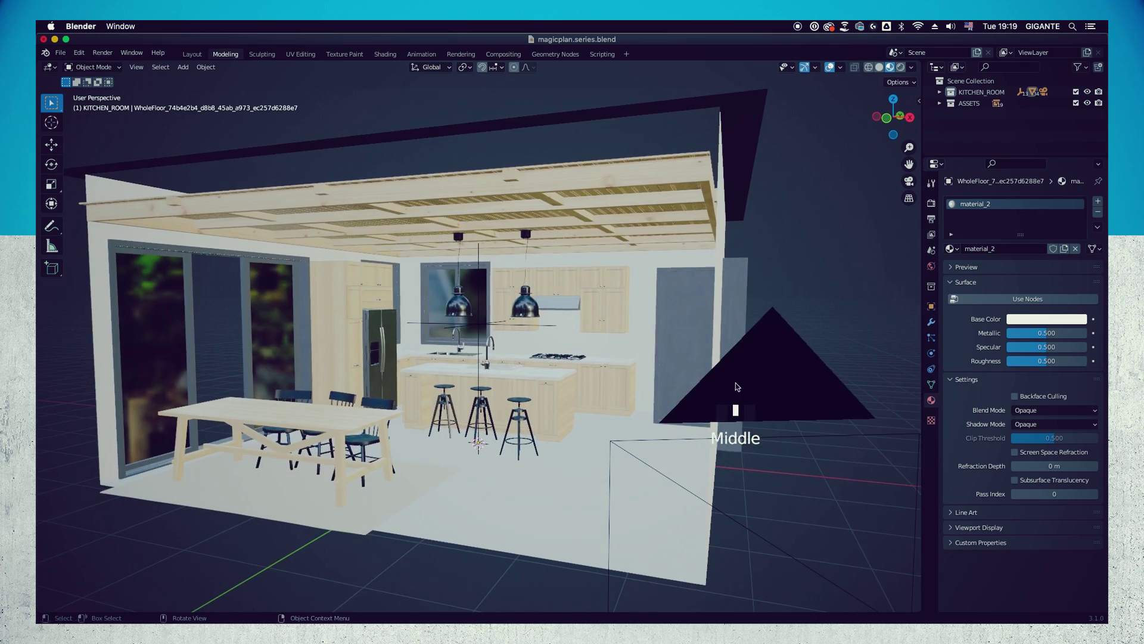
{"action": "middle_click_drag", "start_coordinate": [579, 393], "coordinate": [582, 313], "text": "shift"}
{"action": "scroll", "coordinate": [577, 344], "scroll_direction": "up", "scroll_amount": 2}
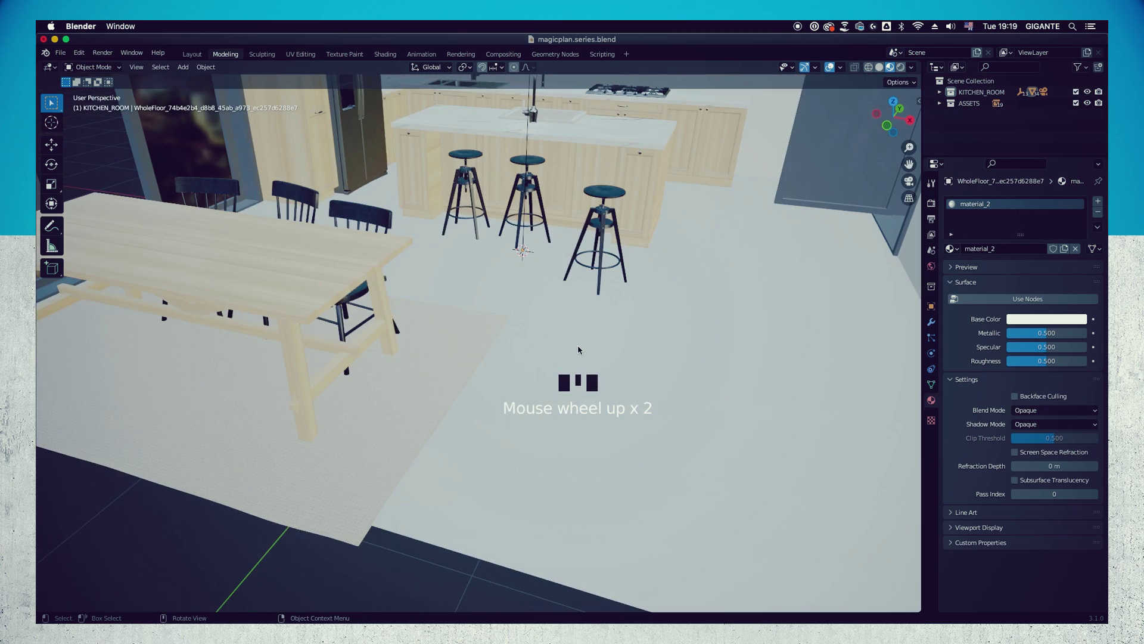
{"action": "left_click", "coordinate": [580, 346]}
{"action": "middle_click_drag", "start_coordinate": [620, 332], "coordinate": [557, 309], "text": "shift"}
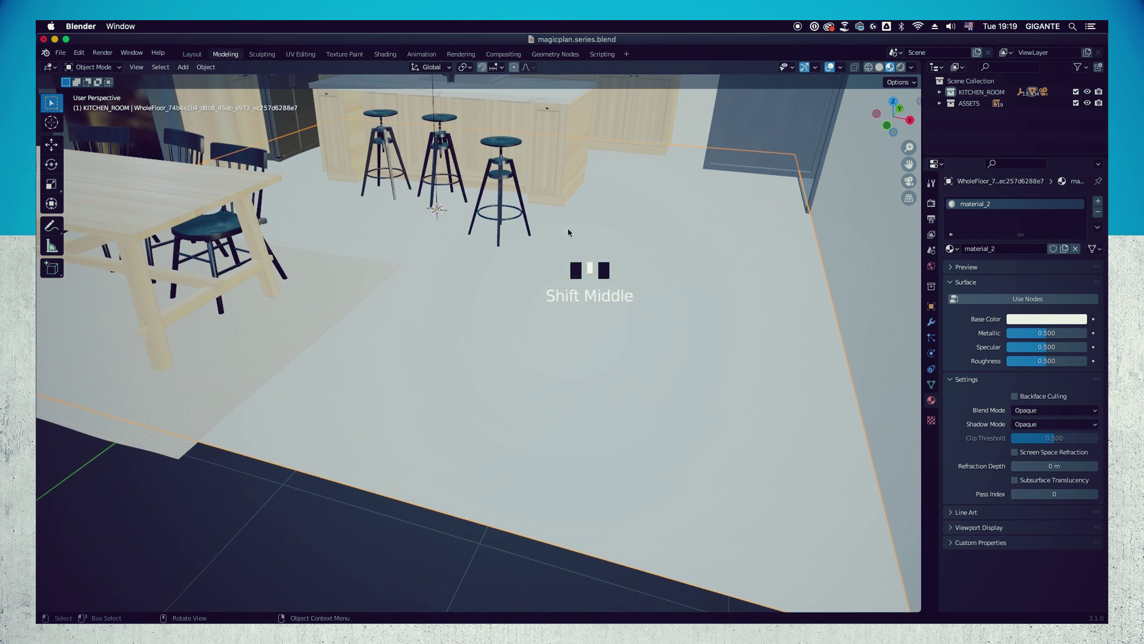
{"action": "left_click", "coordinate": [957, 250]}
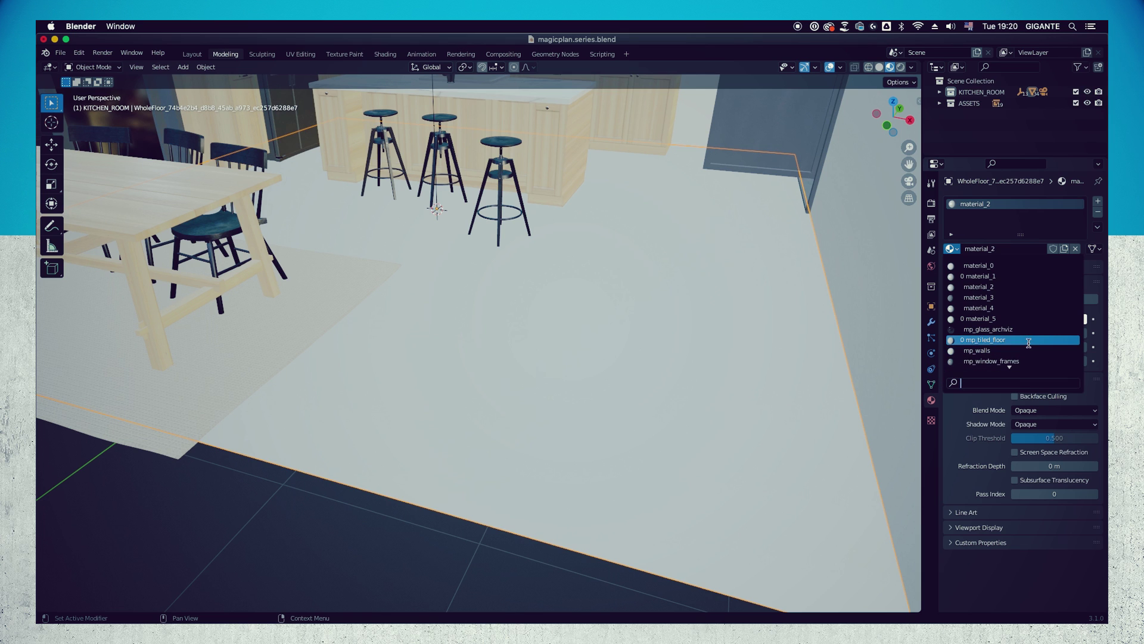
{"action": "left_click", "coordinate": [982, 339]}
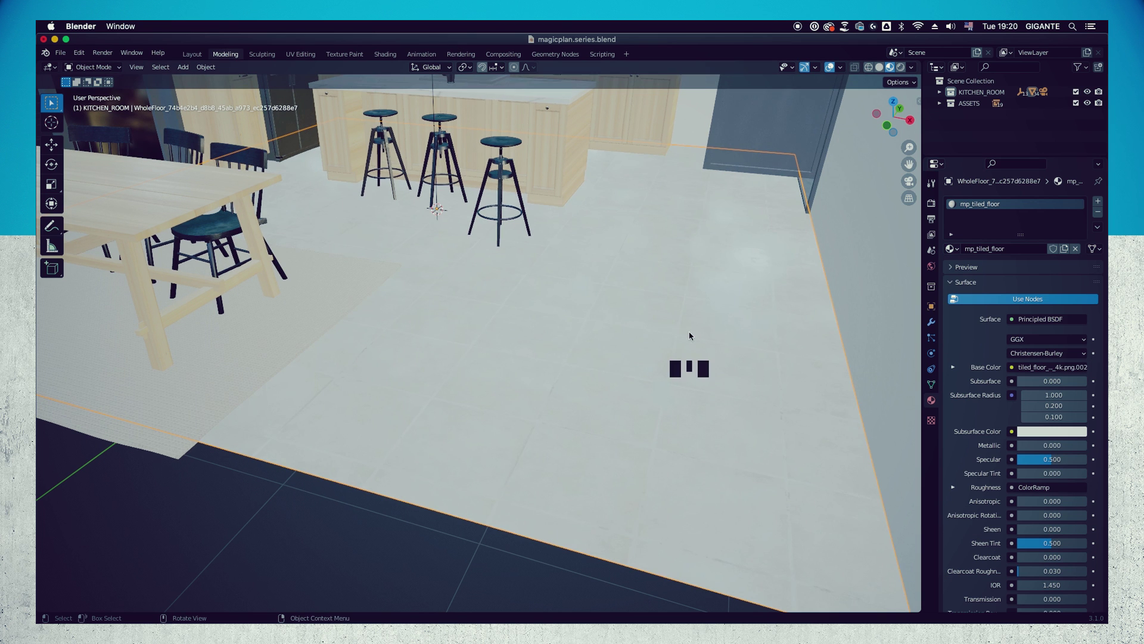
Step: Inspect the grey tiles across the floor, then deselect the floor
{"action": "scroll", "coordinate": [508, 292], "scroll_direction": "up", "scroll_amount": 2}
{"action": "middle_click_drag", "start_coordinate": [515, 268], "coordinate": [524, 383], "text": "shift"}
{"action": "scroll", "coordinate": [458, 356], "scroll_direction": "up", "scroll_amount": 1}
{"action": "scroll", "coordinate": [465, 339], "scroll_direction": "down", "scroll_amount": 3}
{"action": "scroll", "coordinate": [470, 343], "scroll_direction": "down", "scroll_amount": 2}
{"action": "left_click", "coordinate": [717, 395]}
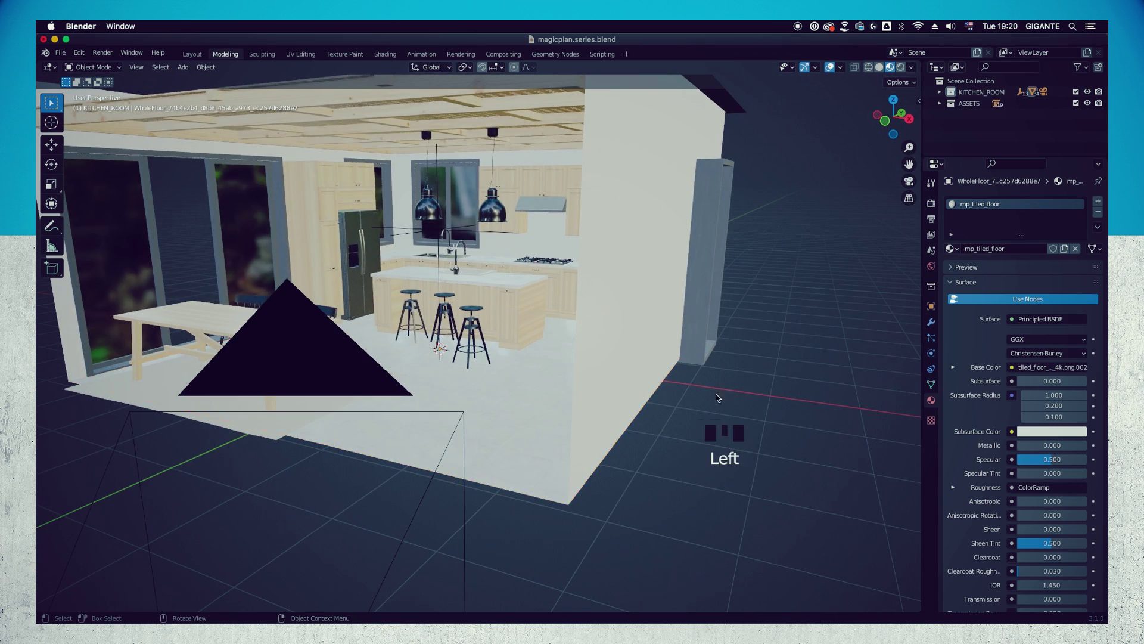
Step: Pan across the kitchen, switch to the scene camera view and zoom in
{"action": "middle_click_drag", "start_coordinate": [525, 340], "coordinate": [641, 359], "text": "shift"}
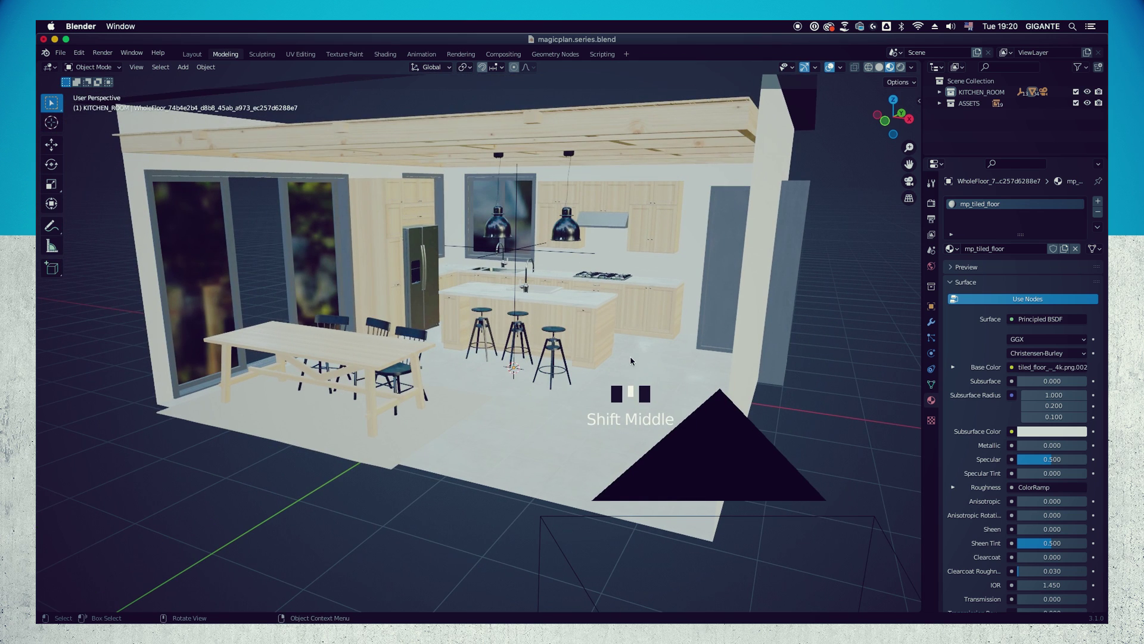
{"action": "key", "text": "KP_0"}
{"action": "scroll", "coordinate": [798, 388], "scroll_direction": "up", "scroll_amount": 2}
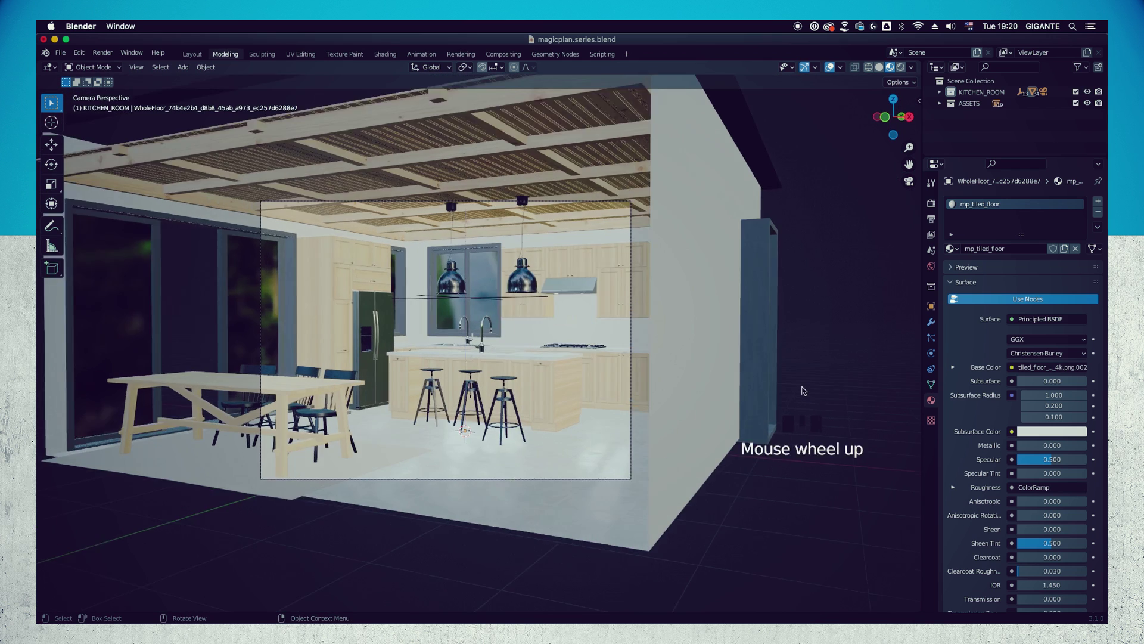
{"action": "scroll", "coordinate": [803, 390], "scroll_direction": "up", "scroll_amount": 1}
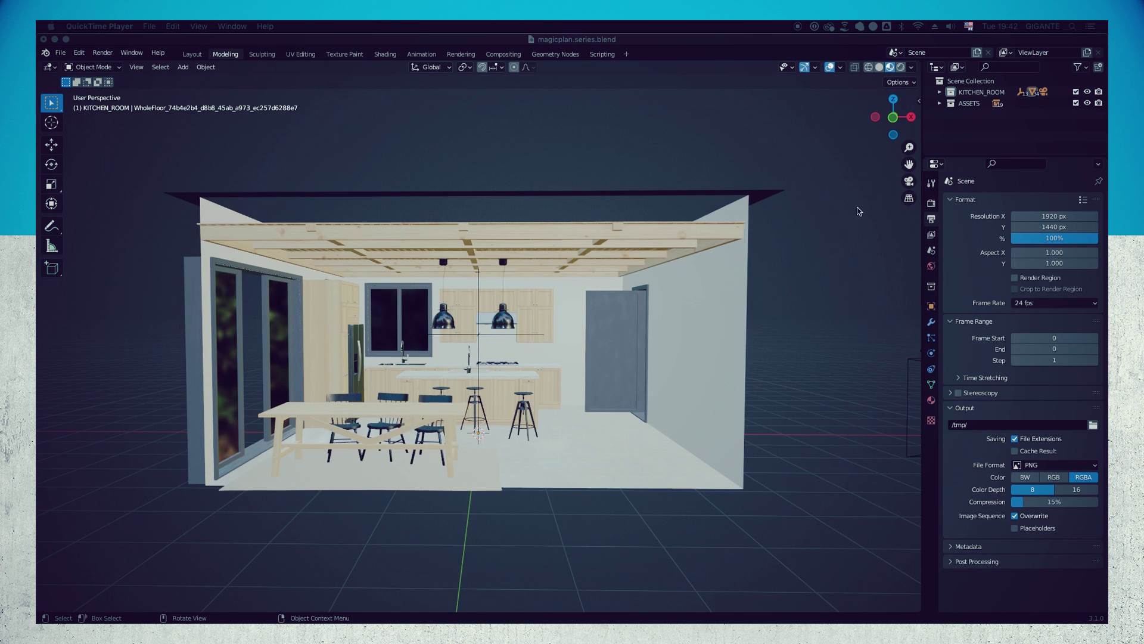
Step: Switch to the scene camera view and center the kitchen in it
{"action": "left_click", "coordinate": [909, 181]}
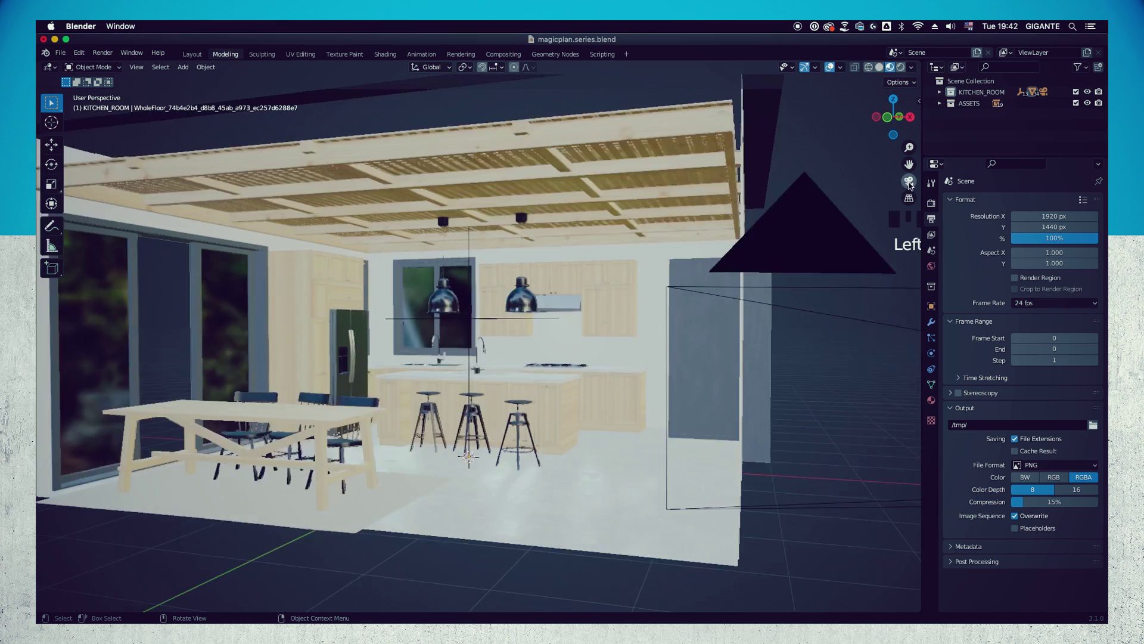
{"action": "scroll", "coordinate": [471, 326], "scroll_direction": "up", "scroll_amount": 2}
{"action": "scroll", "coordinate": [471, 326], "scroll_direction": "up", "scroll_amount": 1}
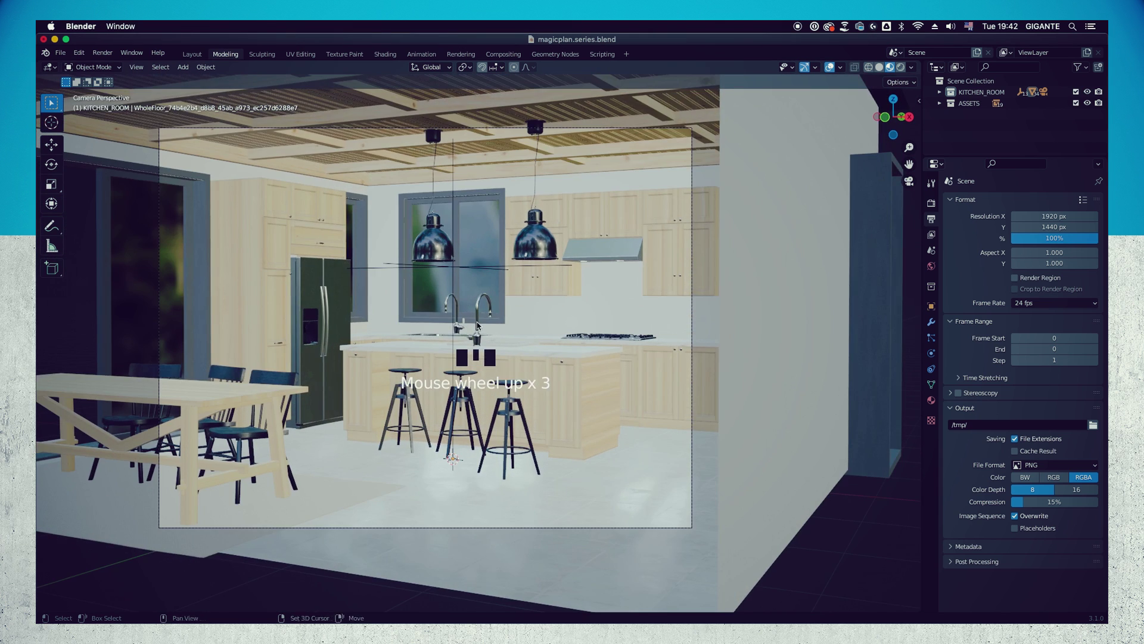
{"action": "middle_click_drag", "start_coordinate": [471, 326], "coordinate": [492, 335], "text": "shift"}
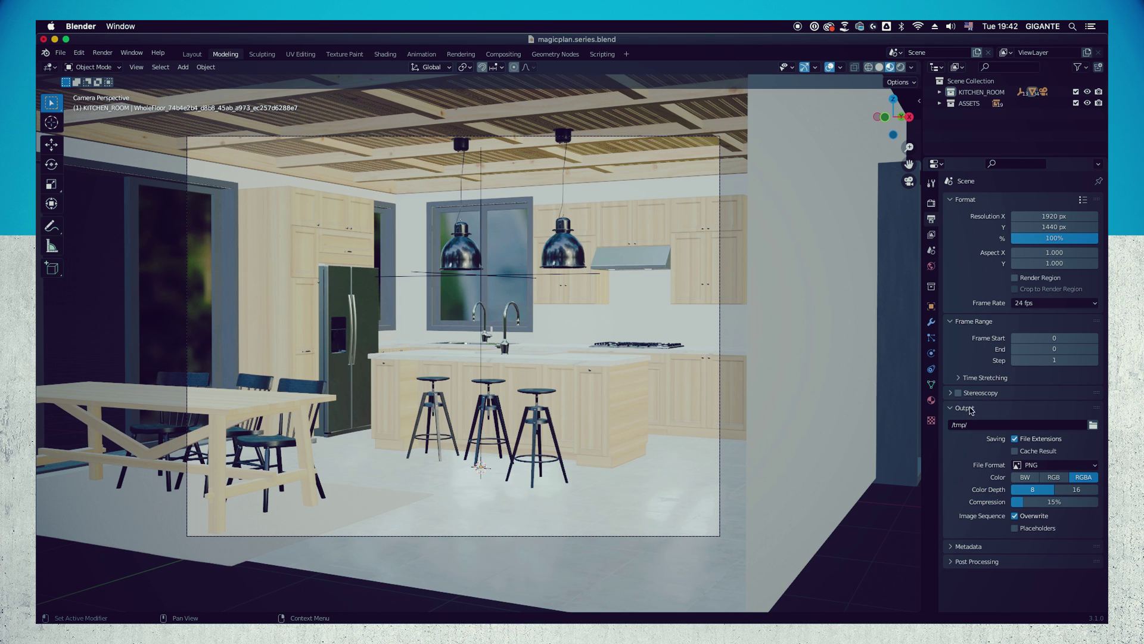
Step: Set the output folder to Desktop/Magicplan_blender_series and start Render Image
{"action": "left_click", "coordinate": [1095, 426]}
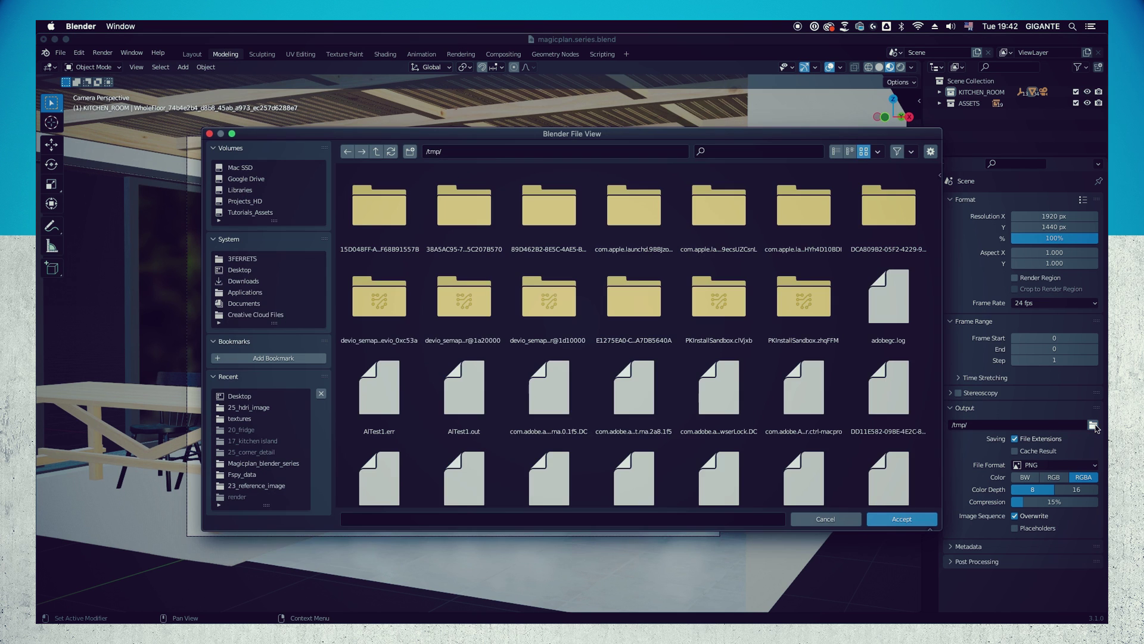
{"action": "left_click", "coordinate": [240, 270]}
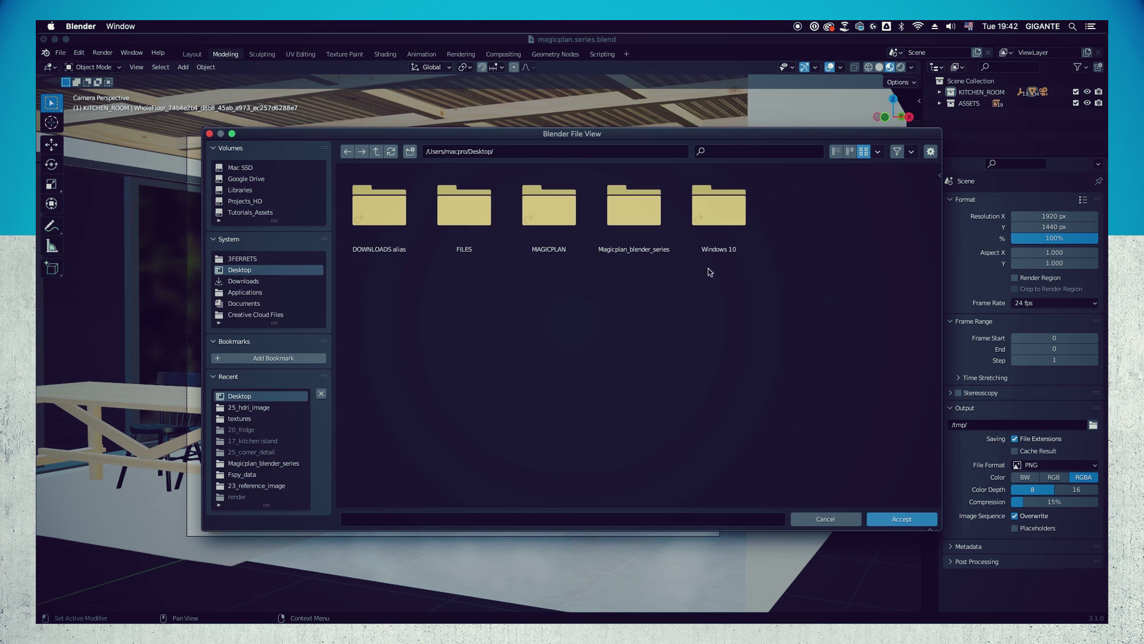
{"action": "left_click", "coordinate": [627, 219]}
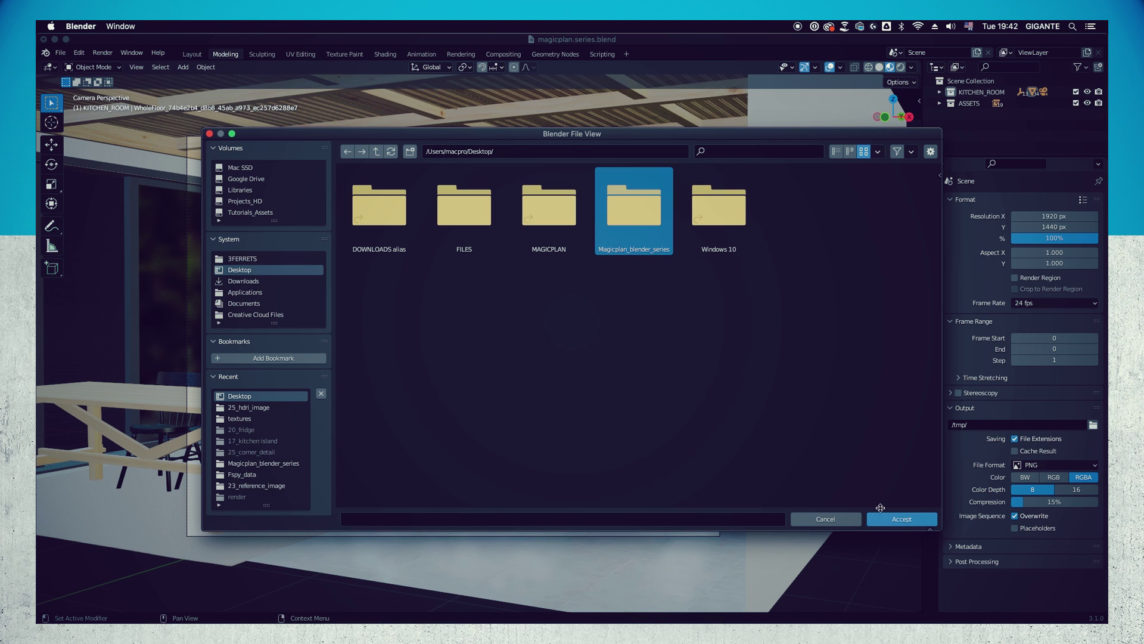
{"action": "left_click", "coordinate": [900, 519]}
{"action": "left_click", "coordinate": [900, 519]}
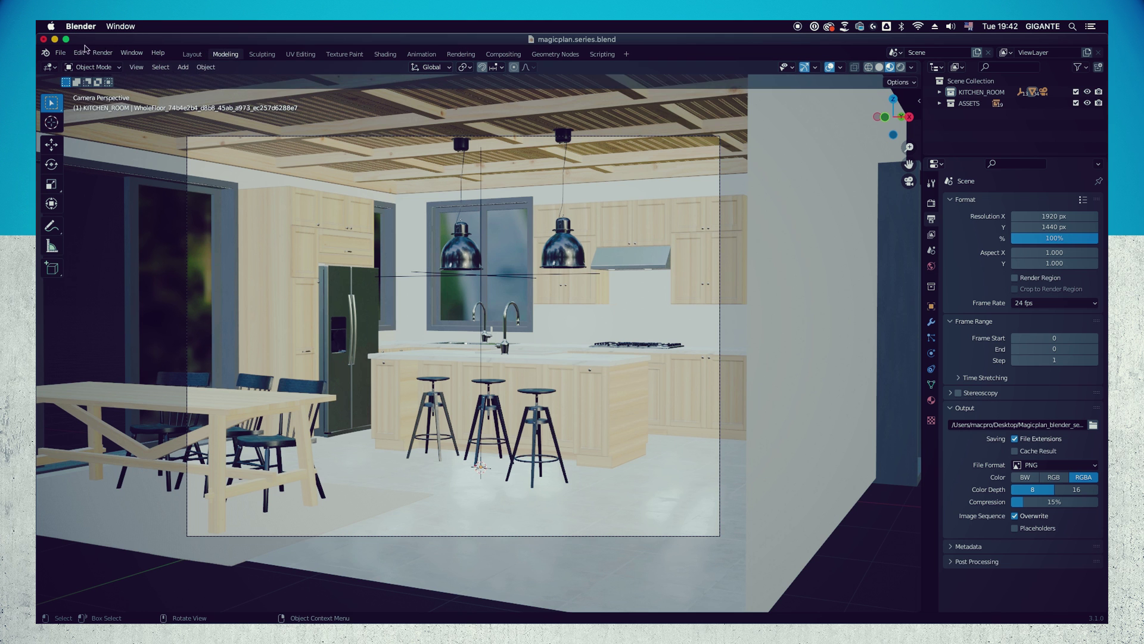
{"action": "left_click", "coordinate": [103, 52]}
{"action": "left_click", "coordinate": [126, 66]}
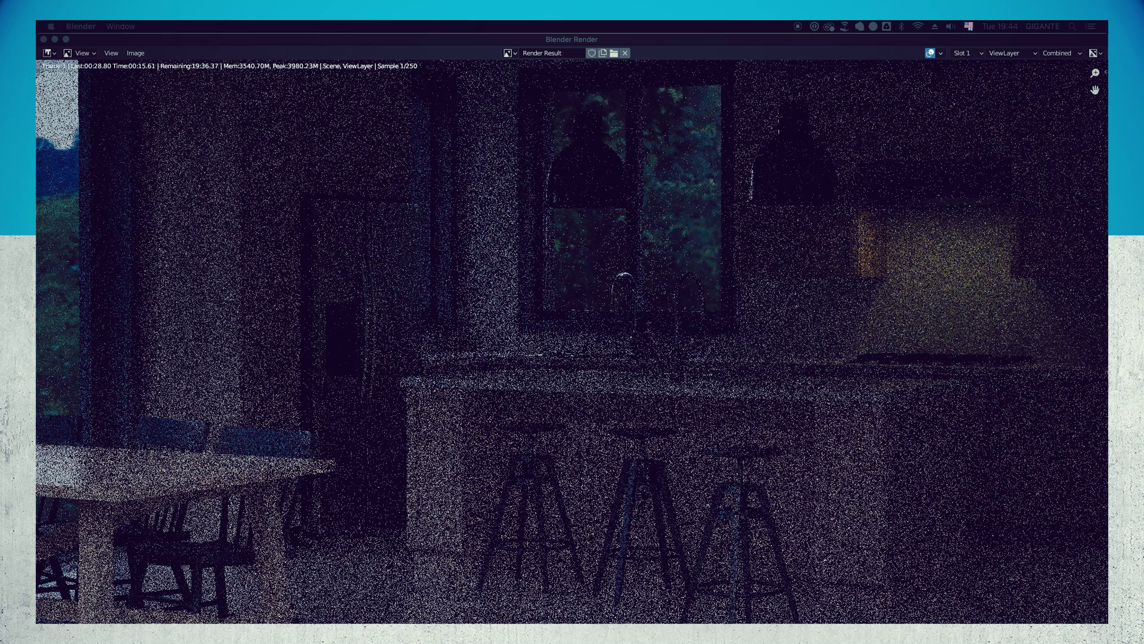
Step: Zoom out so the 250-sample kitchen render fits the Render window
{"action": "scroll", "coordinate": [863, 372], "scroll_direction": "down", "scroll_amount": 4}
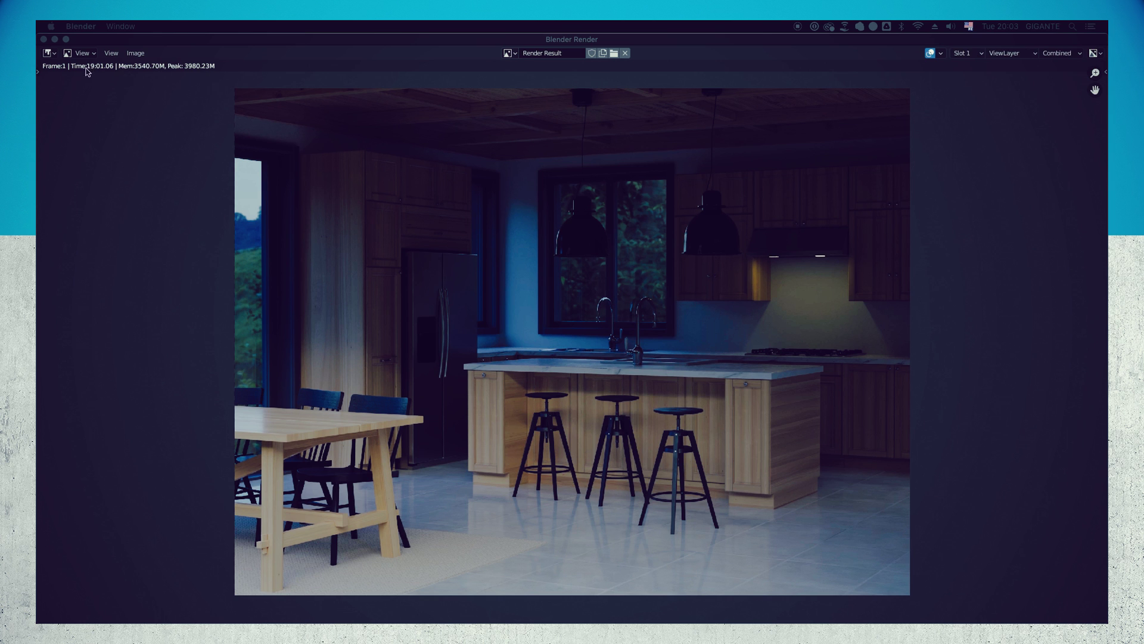
Step: Save the render as mp_kitchen_blender_render.png at 16-bit with 0% compression
{"action": "left_click", "coordinate": [135, 53]}
{"action": "left_click", "coordinate": [176, 143]}
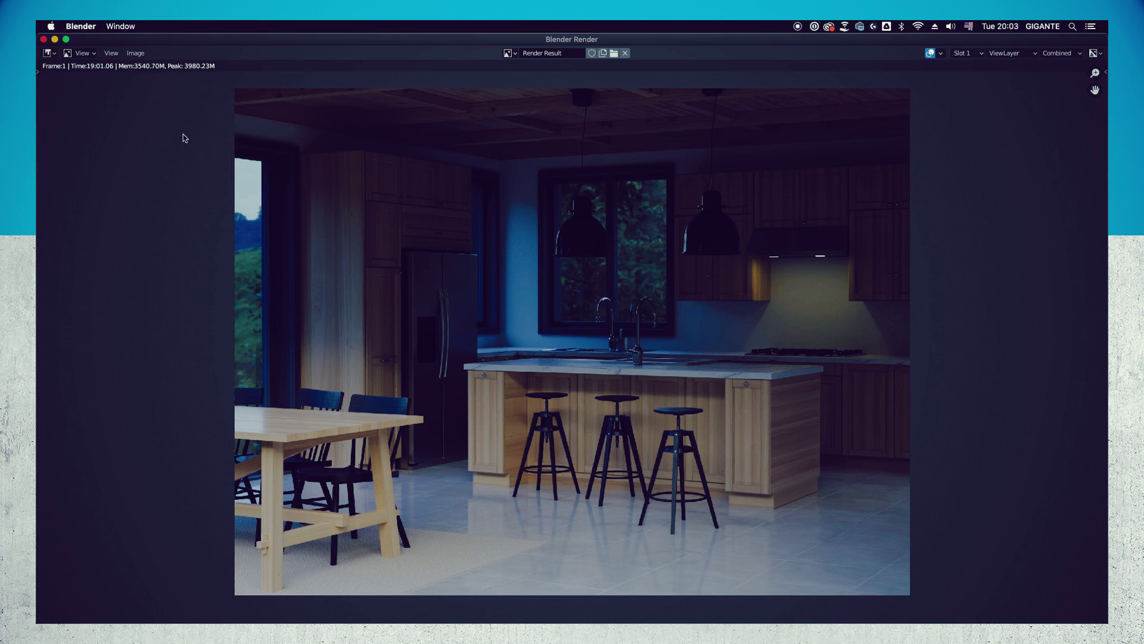
{"action": "left_click", "coordinate": [366, 519]}
{"action": "left_click_drag", "start_coordinate": [366, 520], "coordinate": [331, 519]}
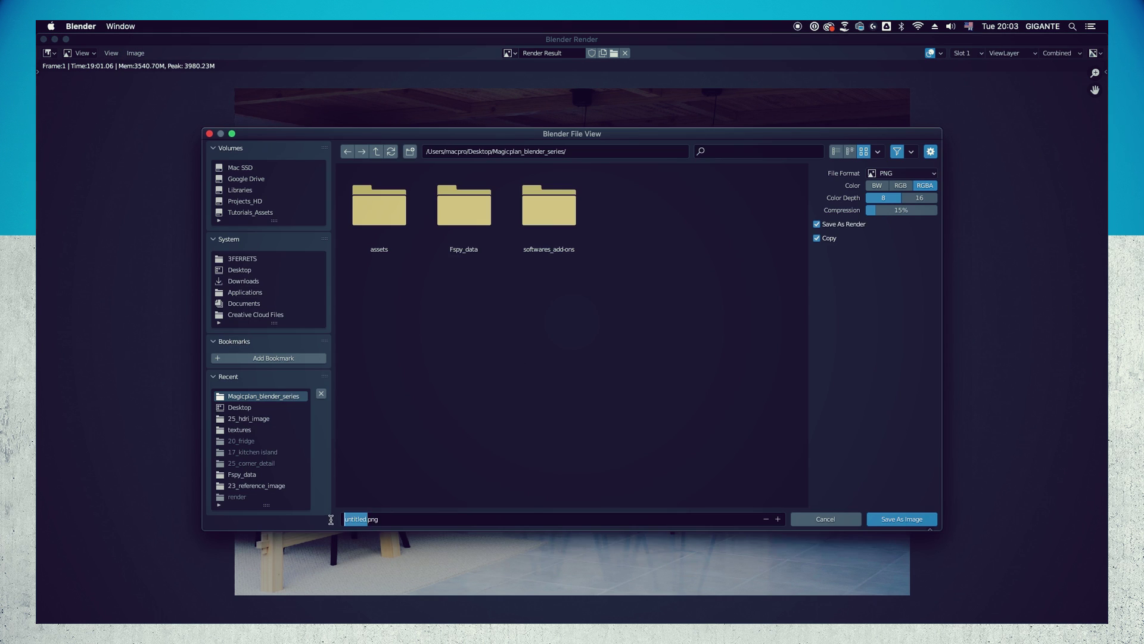
{"action": "type", "text": "mp_kitchen_blender_render"}
{"action": "left_click", "coordinate": [919, 198]}
{"action": "left_click_drag", "start_coordinate": [911, 210], "coordinate": [869, 210]}
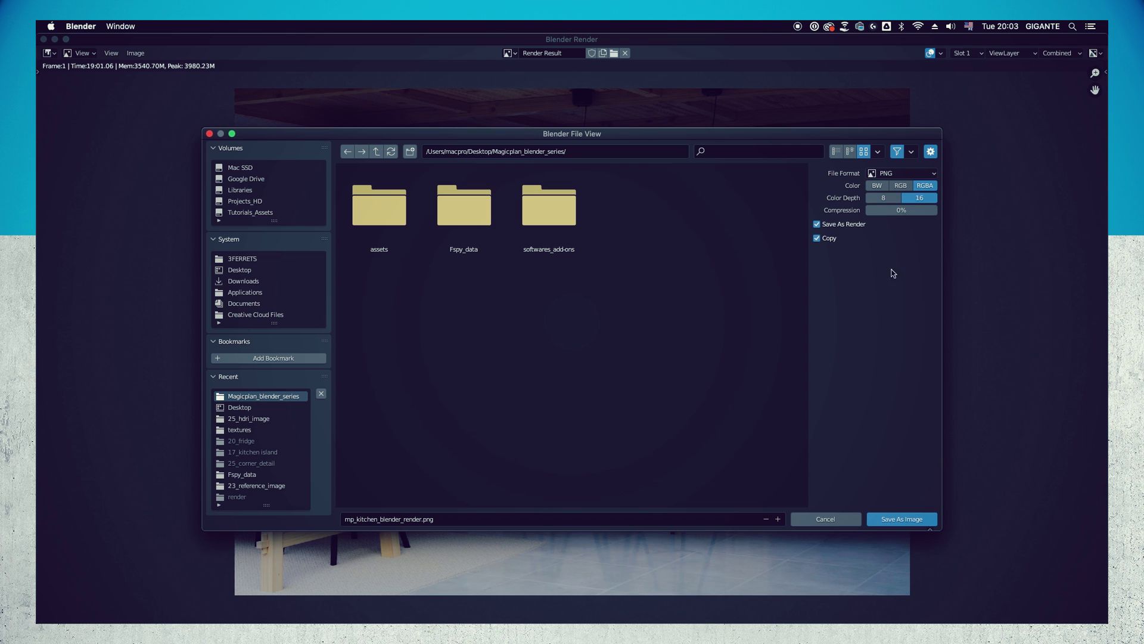
{"action": "left_click", "coordinate": [900, 518]}
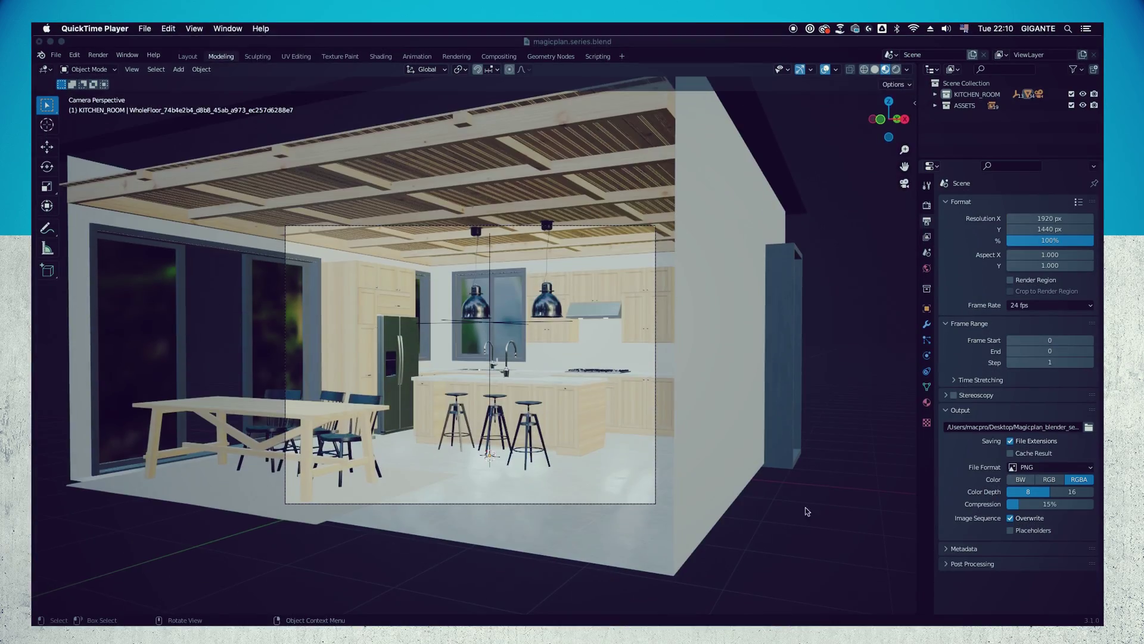
Step: Screenshot the kitchen model from the bar-stool side and the cooktop
{"action": "left_click", "coordinate": [807, 511]}
{"action": "scroll", "coordinate": [807, 511], "scroll_direction": "up", "scroll_amount": 3}
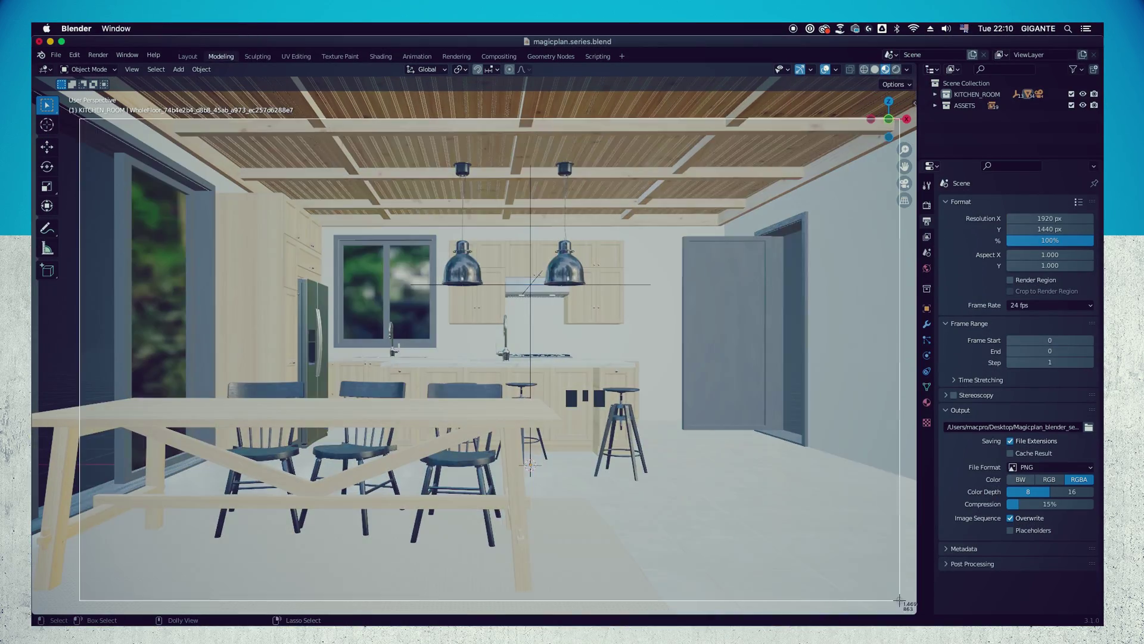
{"action": "scroll", "coordinate": [607, 416], "scroll_direction": "down", "scroll_amount": 3}
{"action": "scroll", "coordinate": [582, 358], "scroll_direction": "up", "scroll_amount": 2}
{"action": "middle_click_drag", "start_coordinate": [582, 358], "coordinate": [512, 369]}
{"action": "key", "text": "super+shift+3"}
{"action": "middle_click_drag", "start_coordinate": [513, 370], "coordinate": [491, 418], "text": "shift"}
{"action": "key", "text": "super+shift+3"}
Step: Capture the viewport showing the island and window, then hide Blender
{"action": "scroll", "coordinate": [346, 292], "scroll_direction": "down", "scroll_amount": 3}
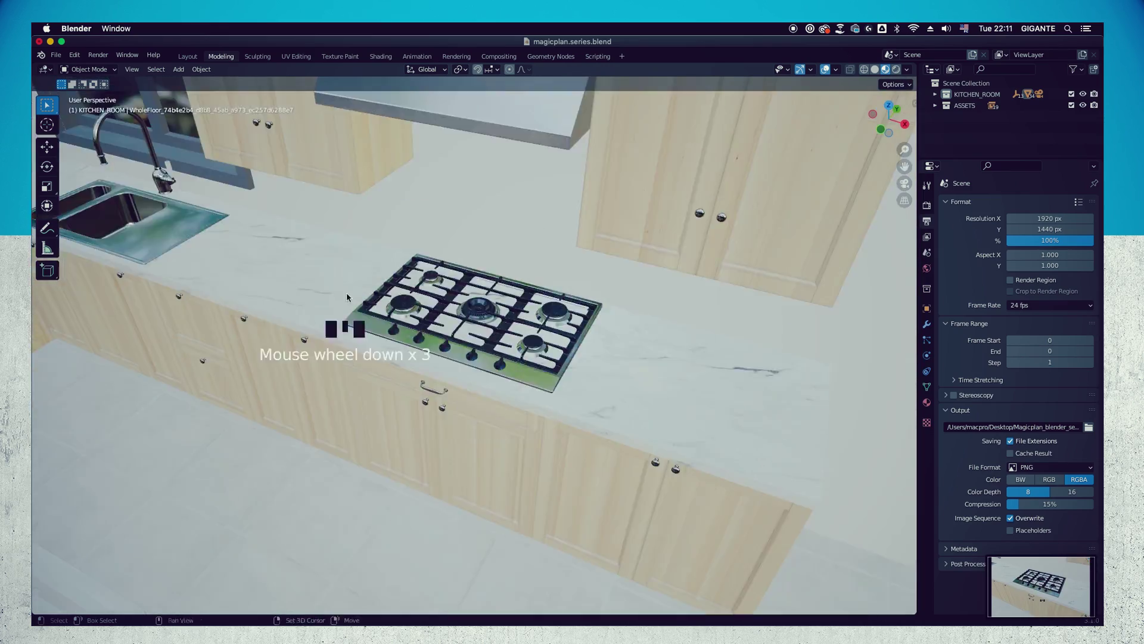
{"action": "middle_click_drag", "start_coordinate": [347, 296], "coordinate": [446, 361], "text": "shift"}
{"action": "scroll", "coordinate": [381, 349], "scroll_direction": "down", "scroll_amount": 6}
{"action": "key", "text": "super+shift+4"}
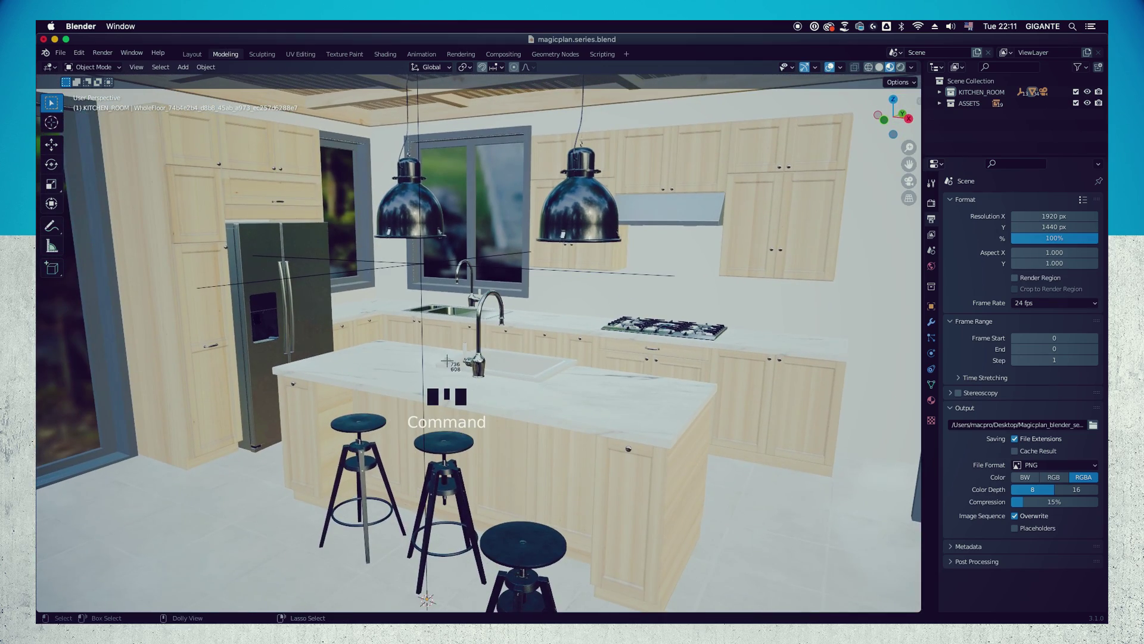
{"action": "left_click_drag", "start_coordinate": [65, 91], "coordinate": [917, 612]}
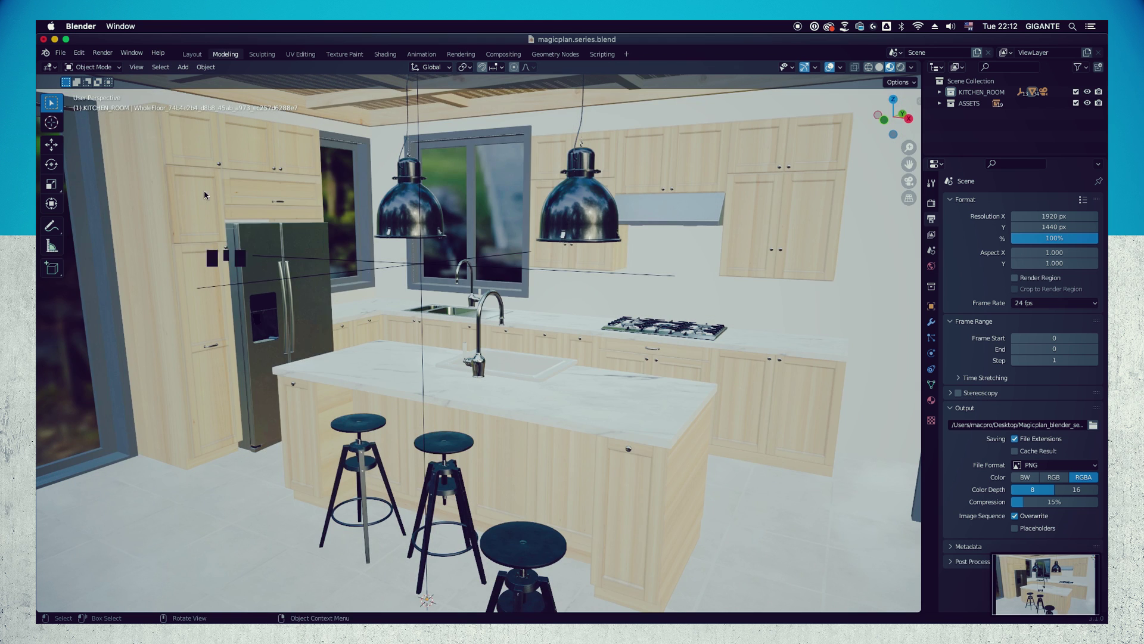
{"action": "key", "text": "super+h"}
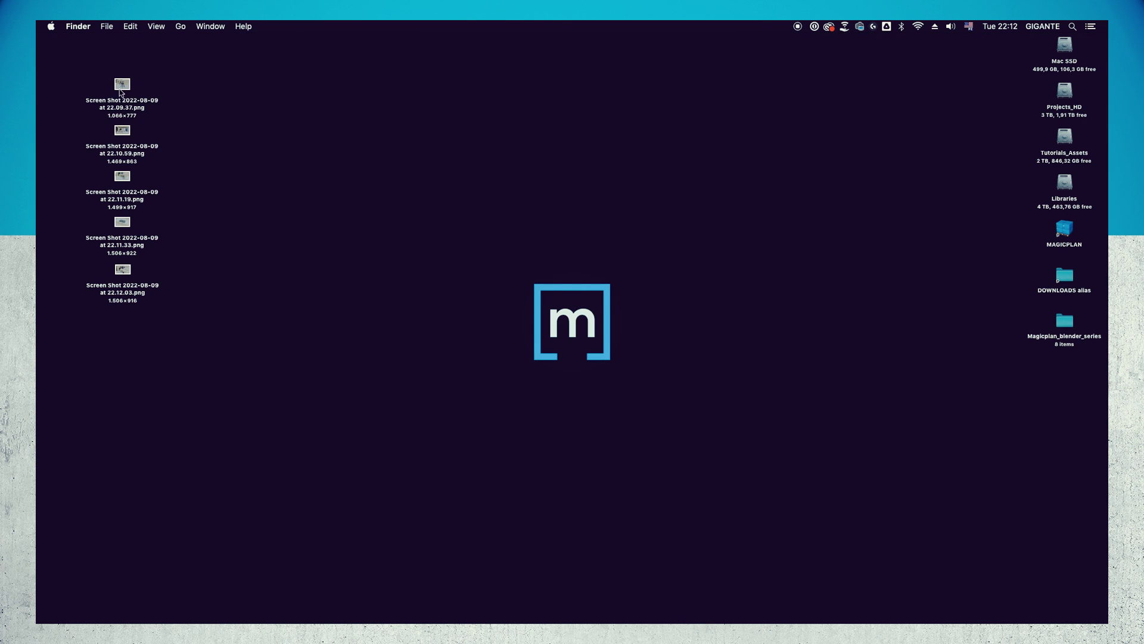
{"action": "left_click", "coordinate": [120, 90]}
{"action": "key", "text": "space"}
{"action": "key", "text": "Down"}
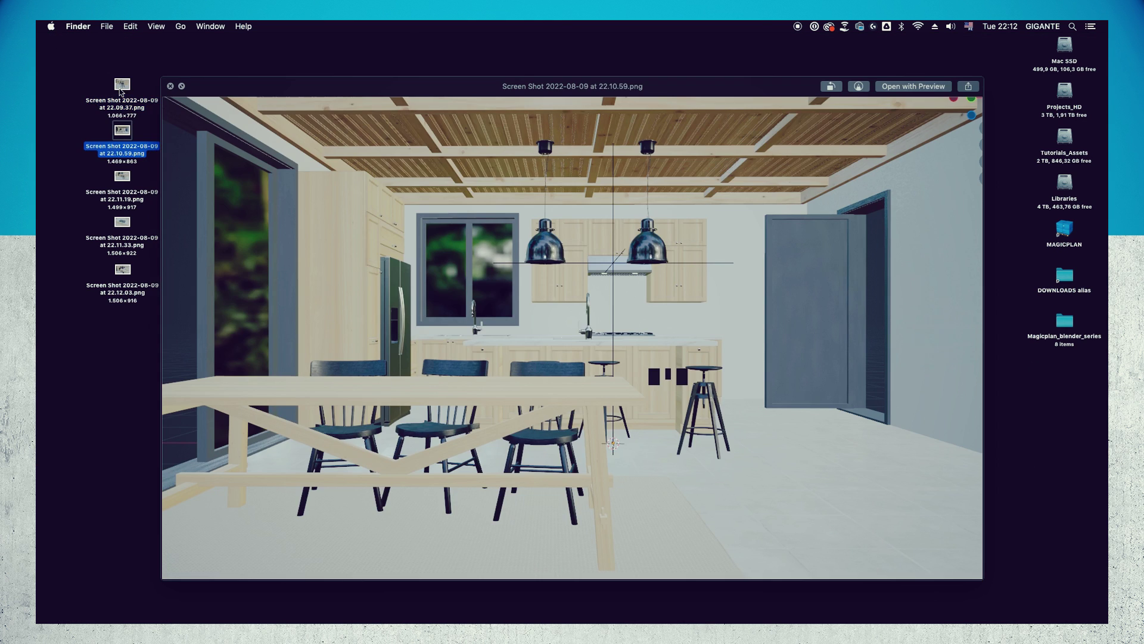
{"action": "key", "text": "Down"}
{"action": "key", "text": "Down"}
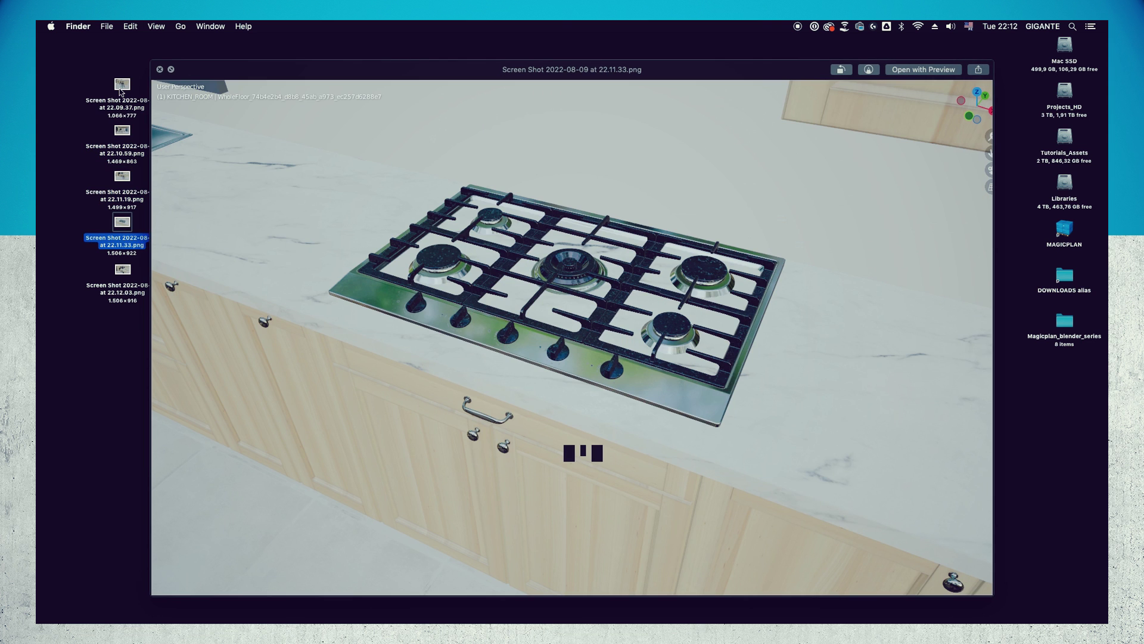
{"action": "key", "text": "Down"}
{"action": "key", "text": "space"}
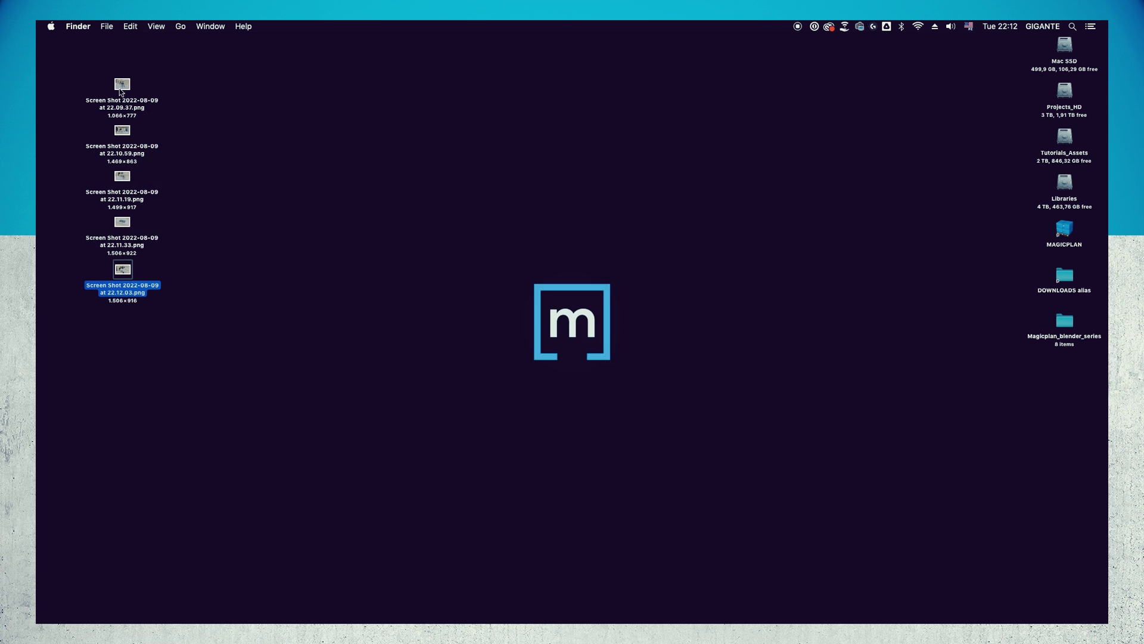